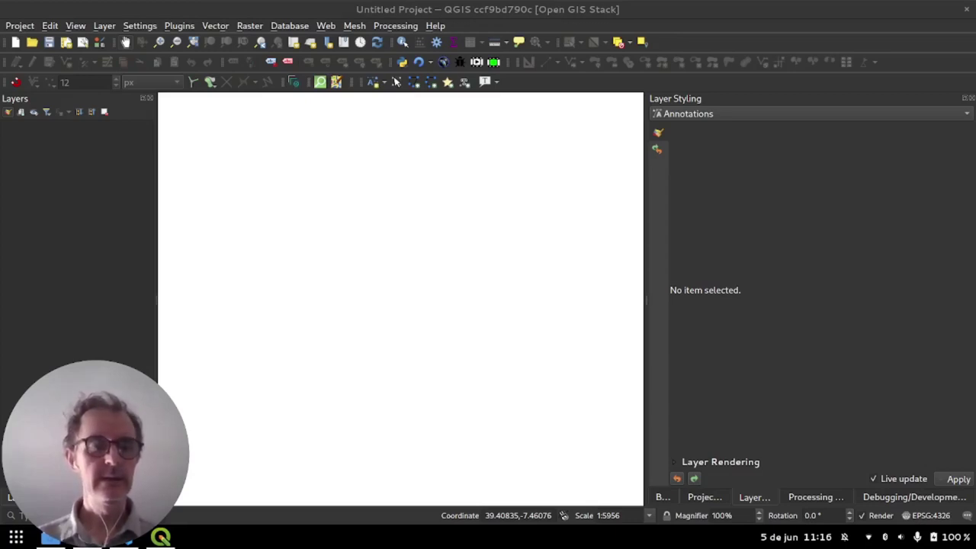
- Add the OpenStreetMap XYZ tile layer from the Browser panel to the map
key(ctrl+2)
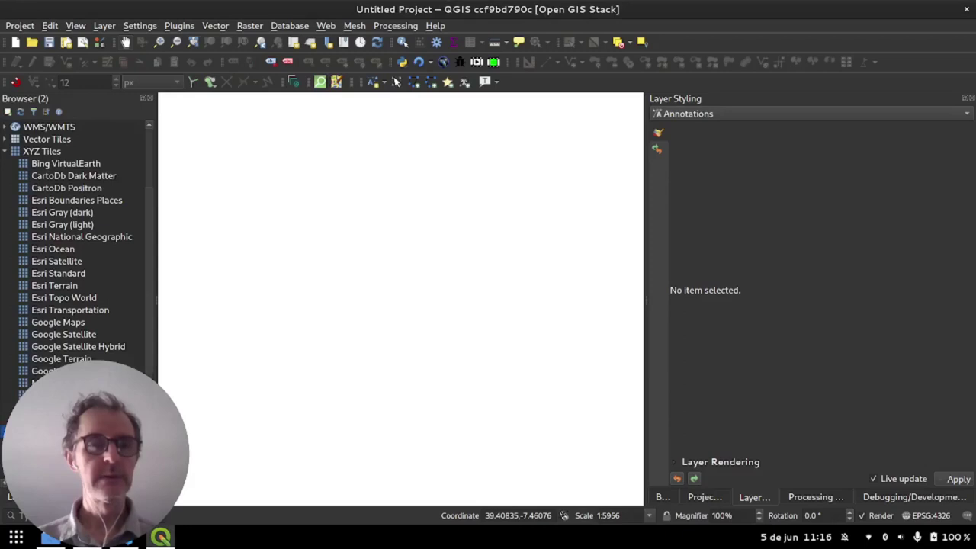
click(64, 359)
scroll(73, 244, down, 5)
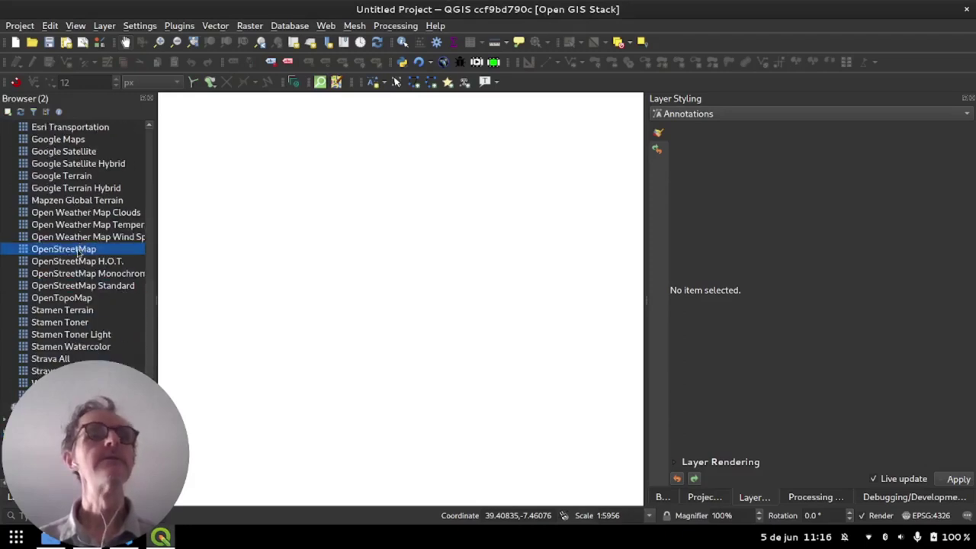
drag(78, 253, 266, 226)
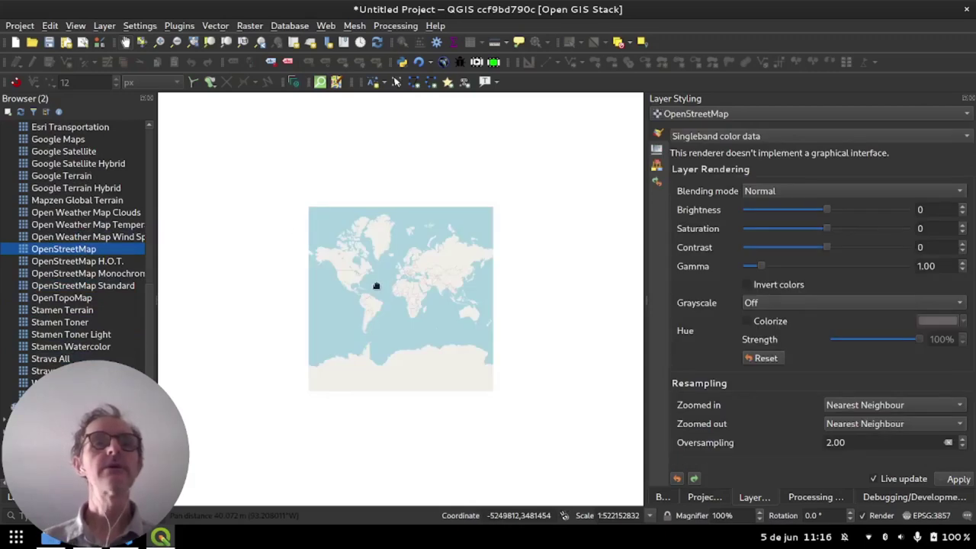
- Zoom and pan the map to frame the streets of Castelo de Vide
scroll(405, 298, up, 4)
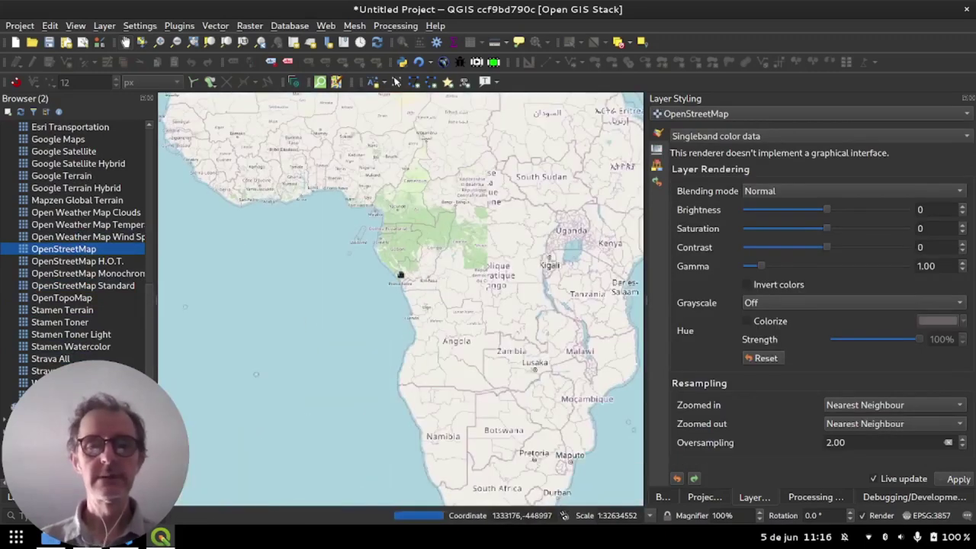
drag(400, 275, 447, 414)
drag(432, 338, 429, 374)
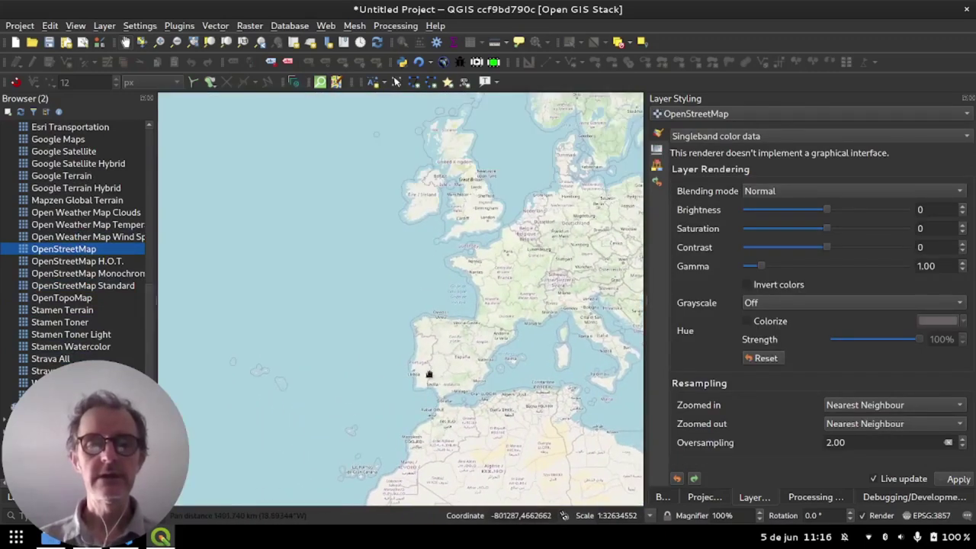
scroll(429, 374, up, 3)
scroll(516, 360, up, 2)
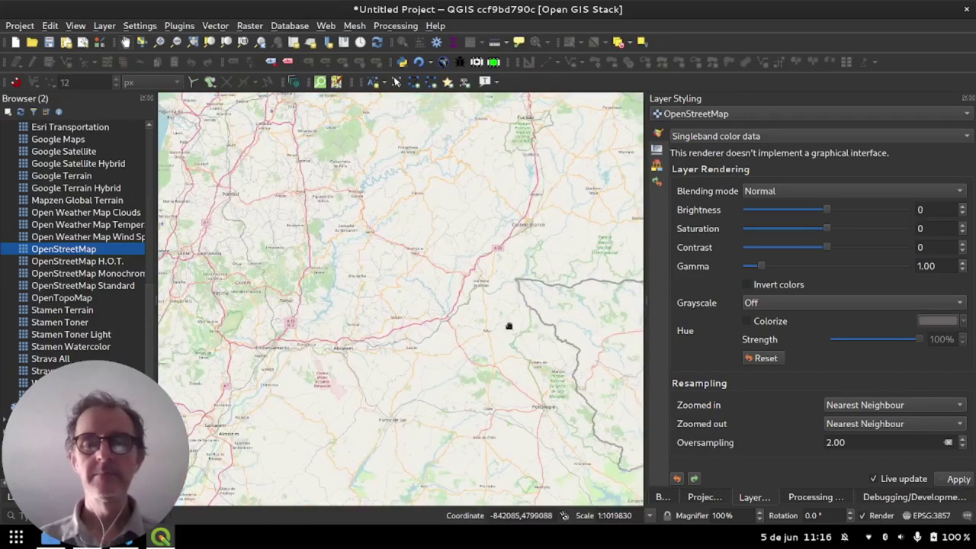
scroll(522, 347, up, 3)
drag(556, 394, 409, 301)
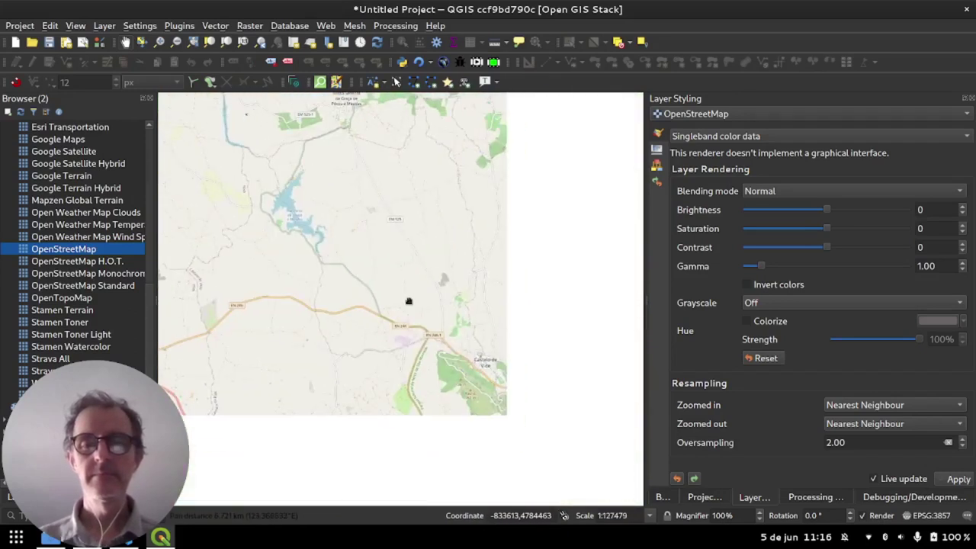
scroll(516, 400, up, 2)
drag(498, 404, 487, 394)
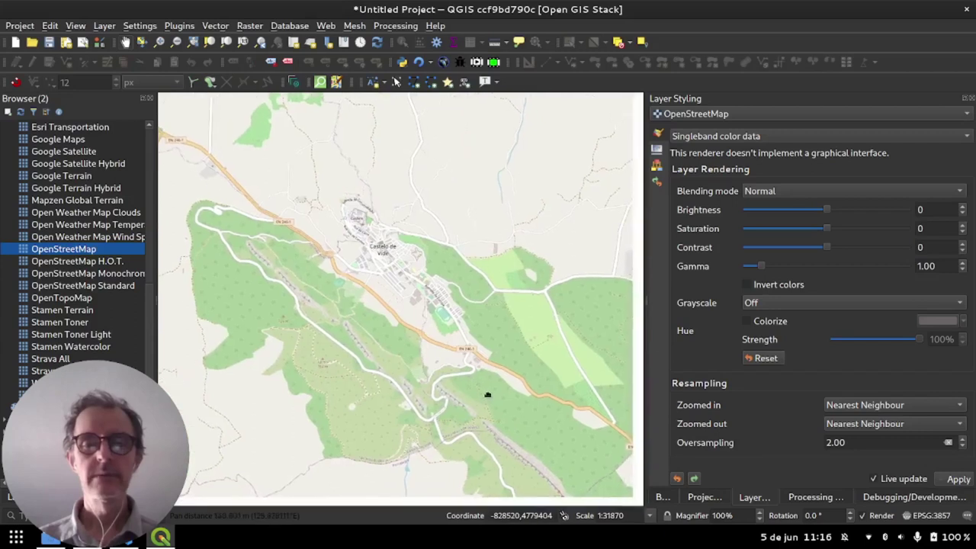
scroll(403, 305, up, 2)
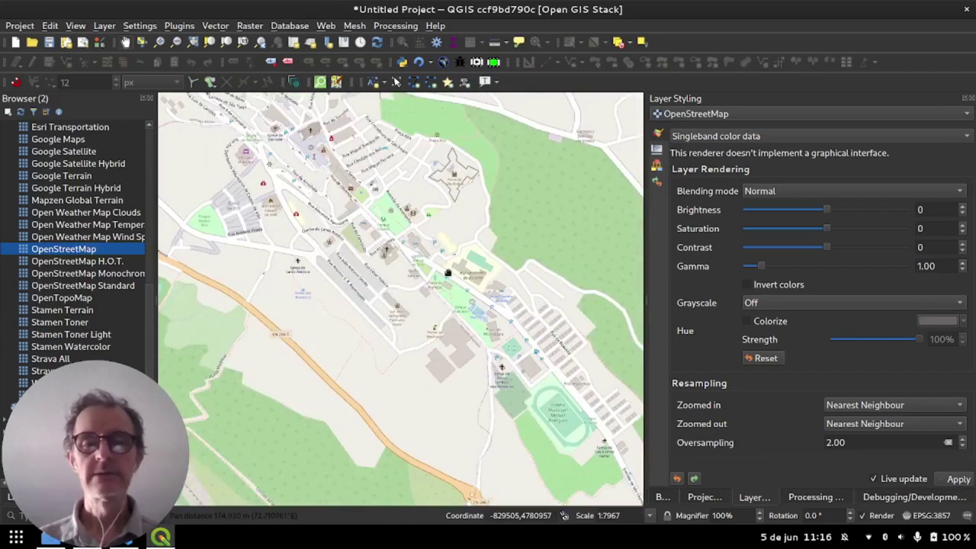
scroll(447, 273, down, 2)
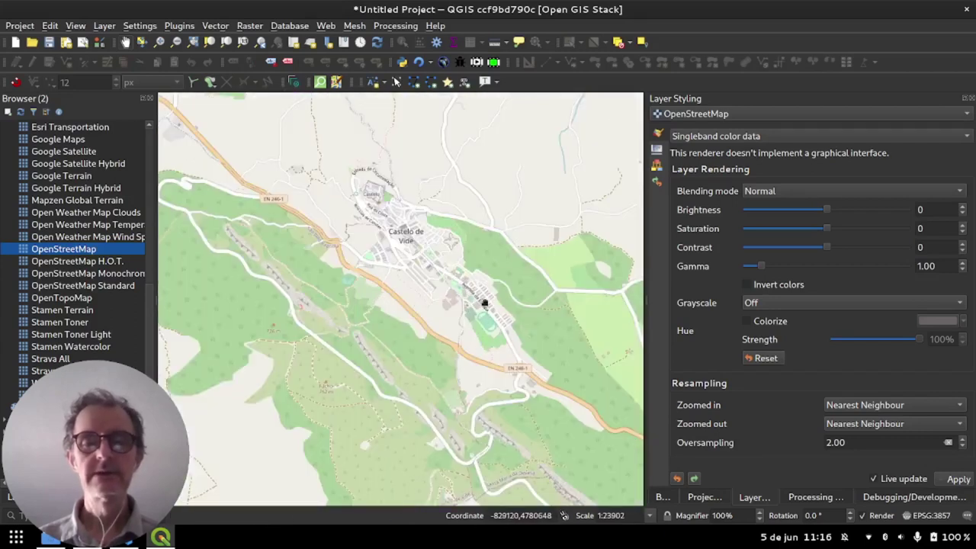
scroll(421, 265, up, 1)
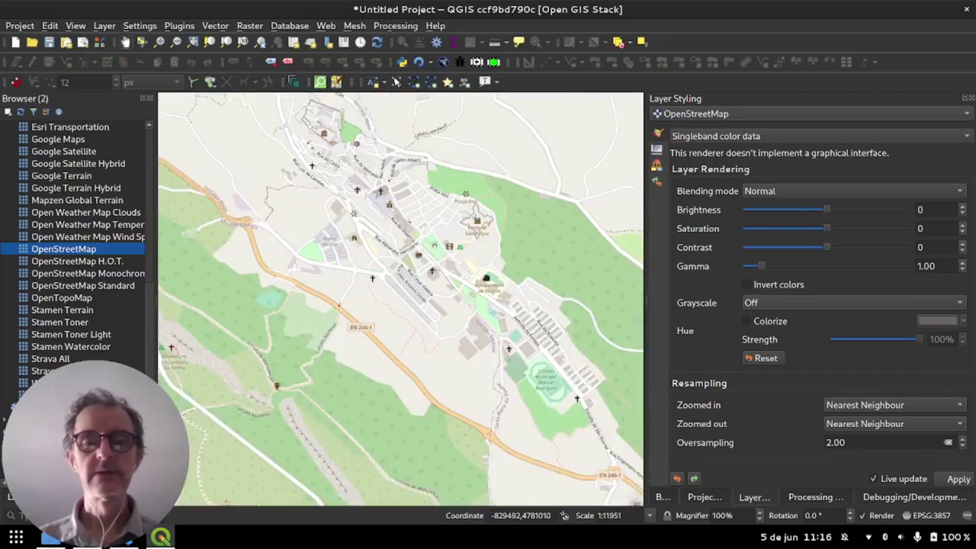
drag(511, 293, 439, 291)
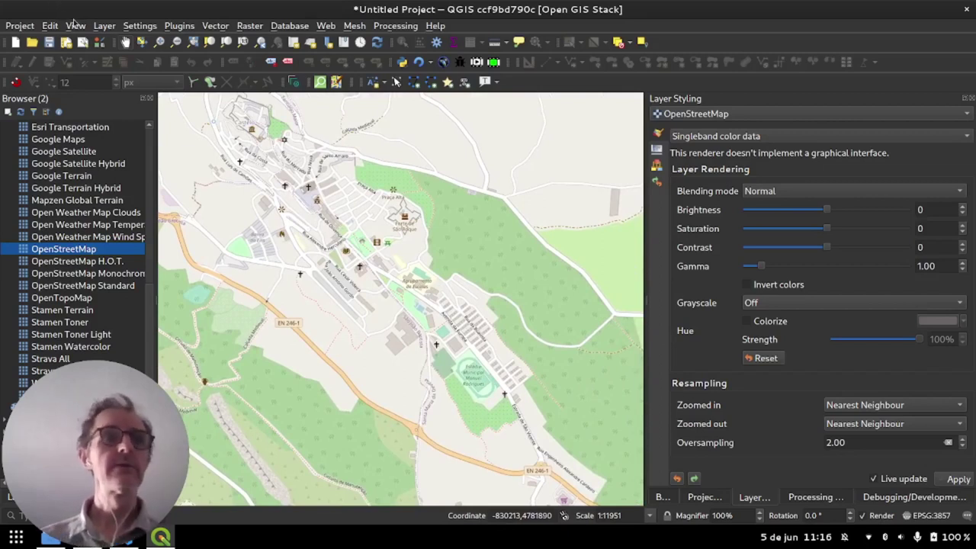
- Create a temporary scratch layer named 'Cycle Route' with LineString geometry in EPSG:3857
click(50, 26)
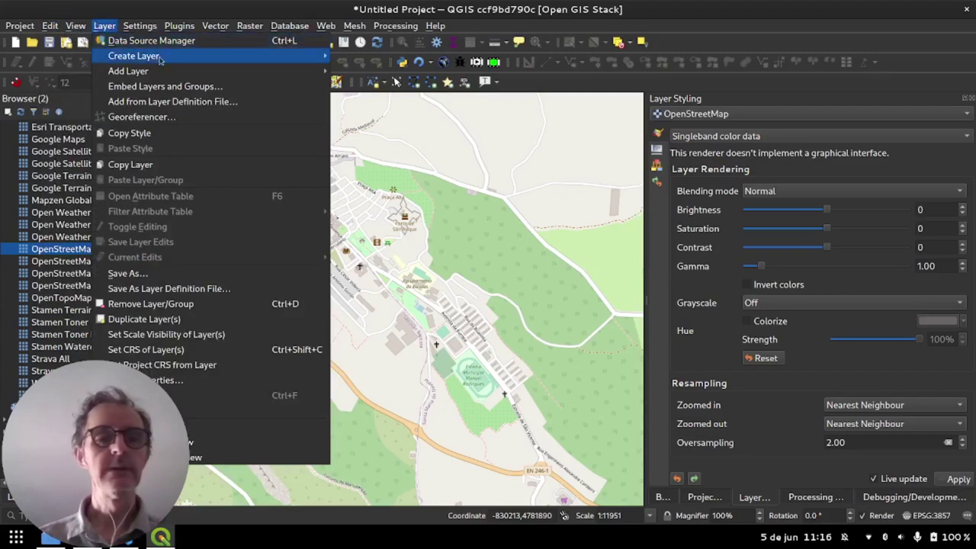
mouse_move(132, 56)
click(382, 106)
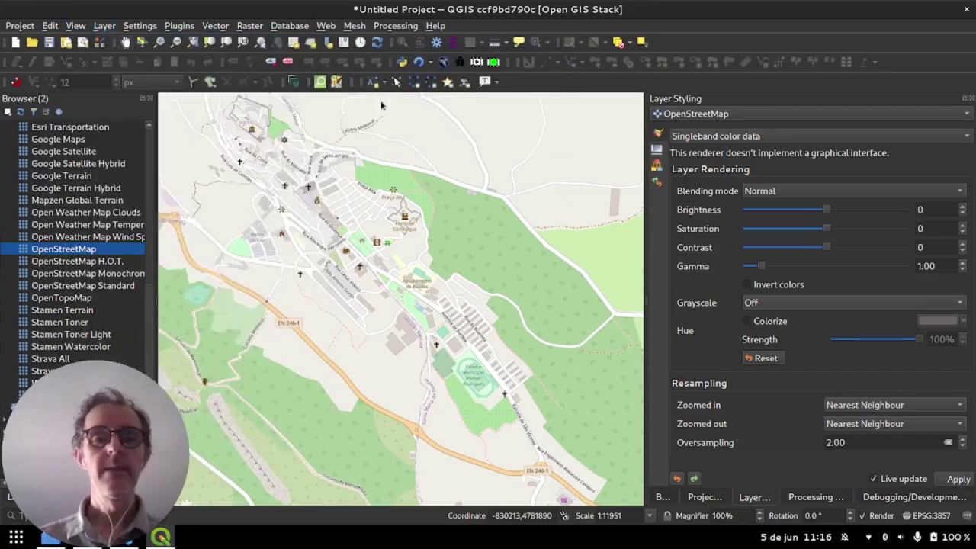
double_click(294, 32)
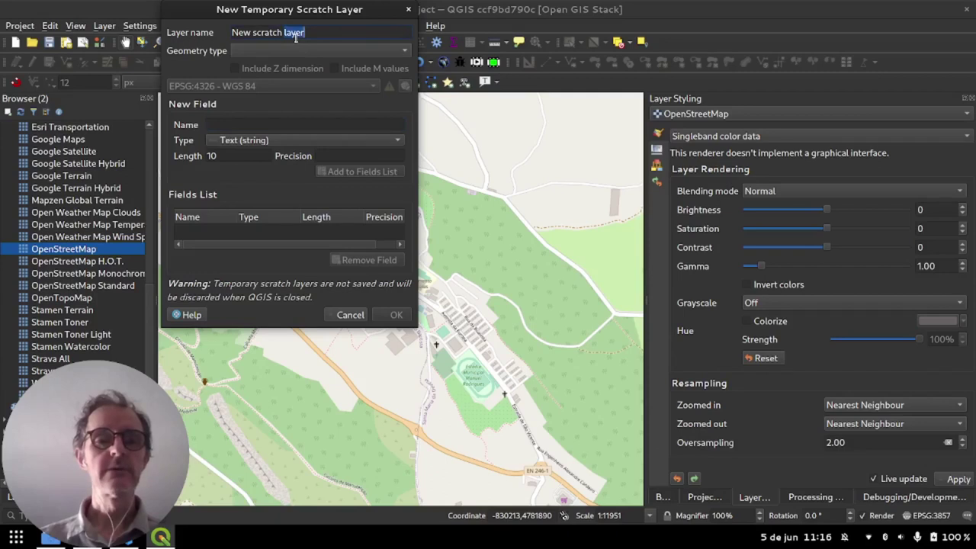
triple_click(292, 35)
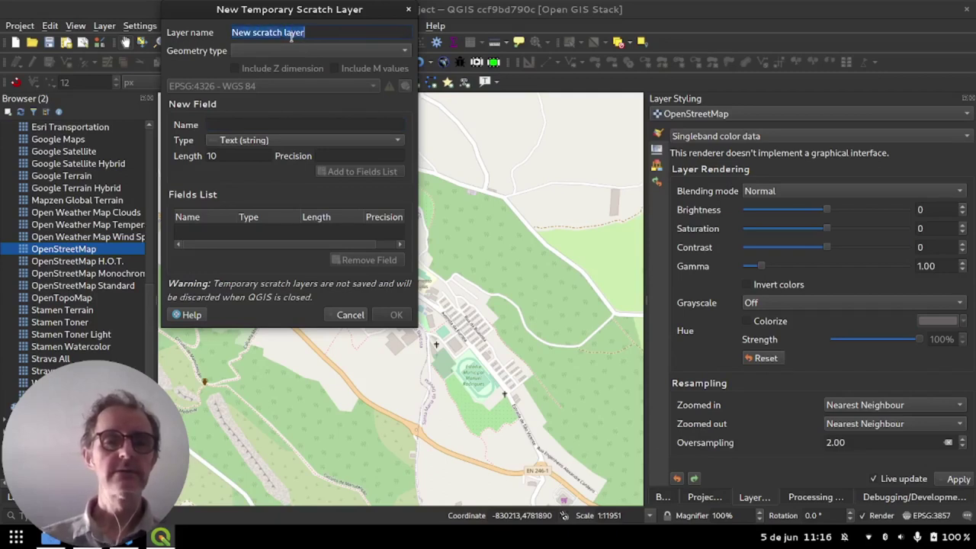
text(Cyc)
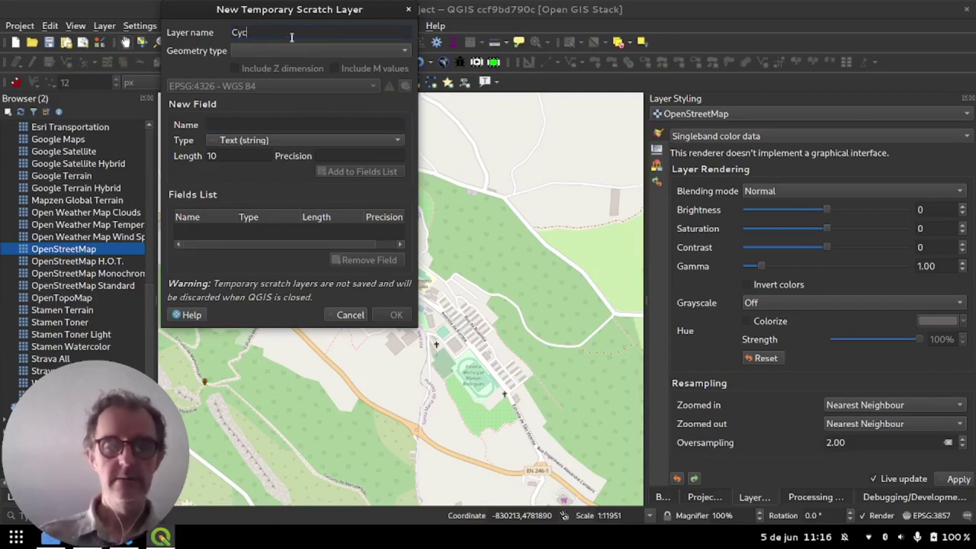
text(le Route)
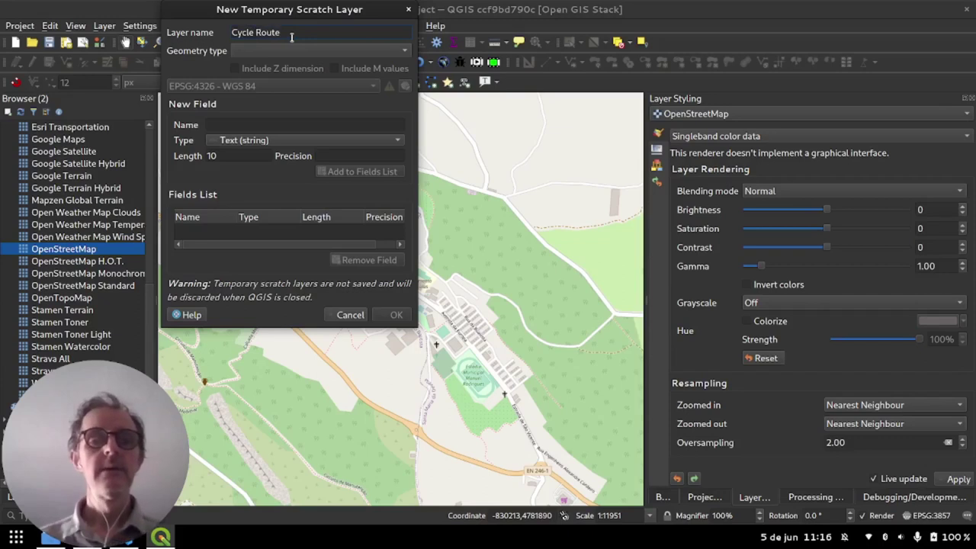
click(276, 50)
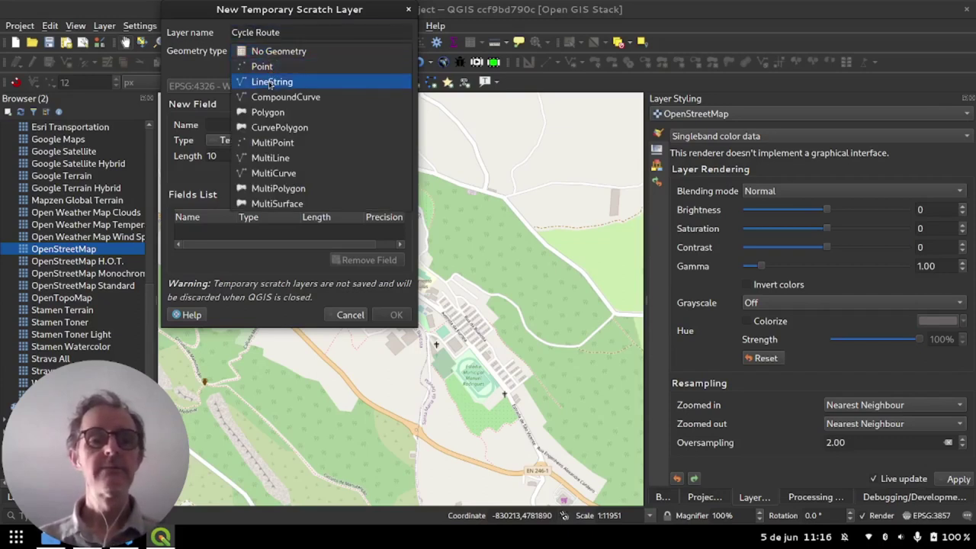
click(271, 81)
click(271, 90)
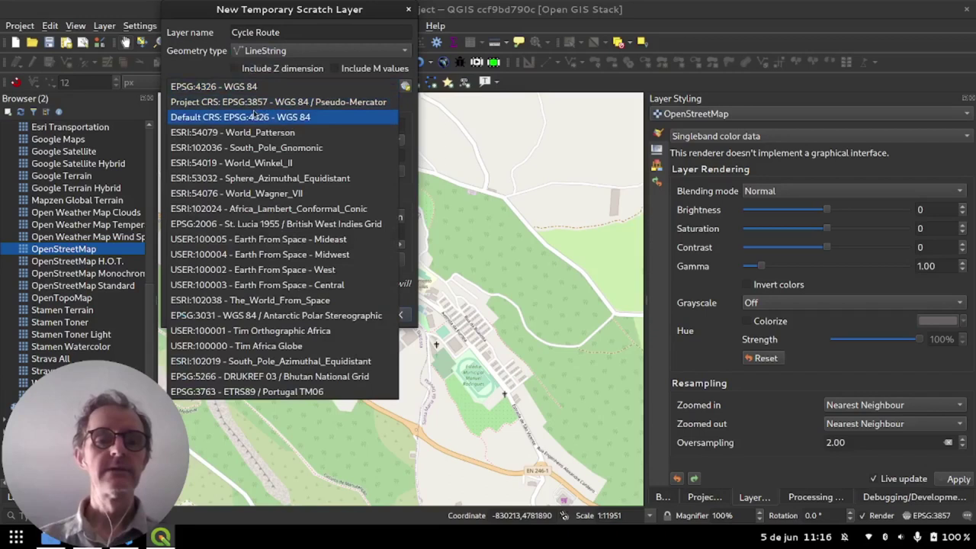
click(252, 102)
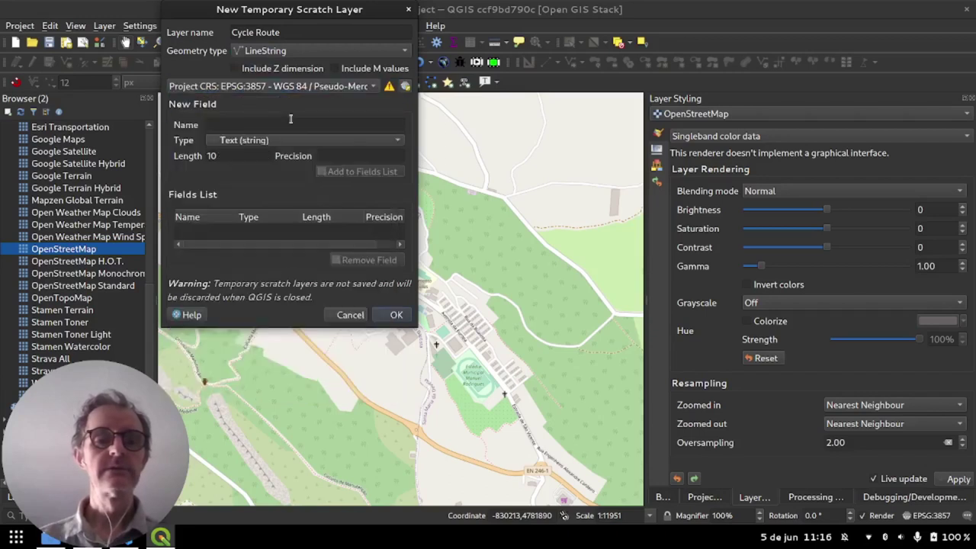
click(398, 313)
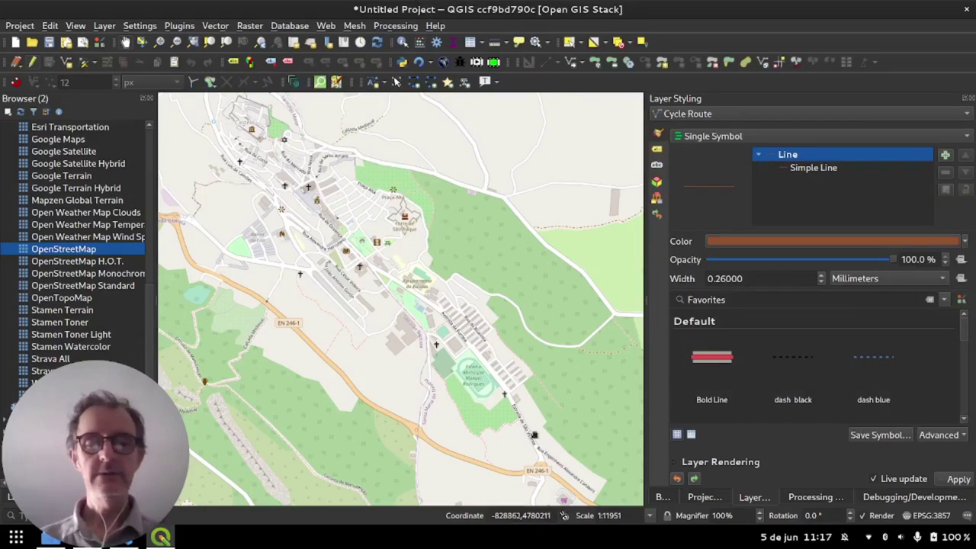
- Trace the cycle route line along the town's main street to the southern road
click(67, 62)
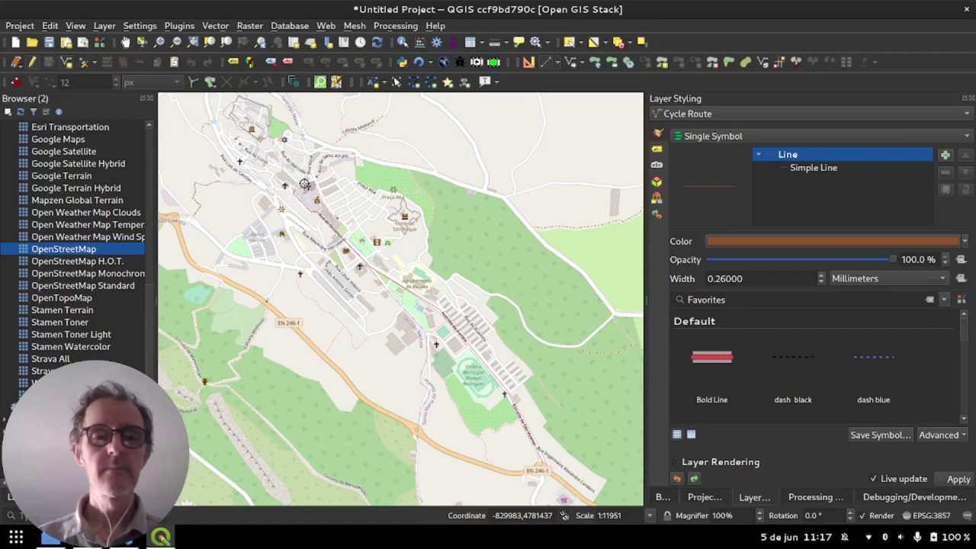
right_click(304, 183)
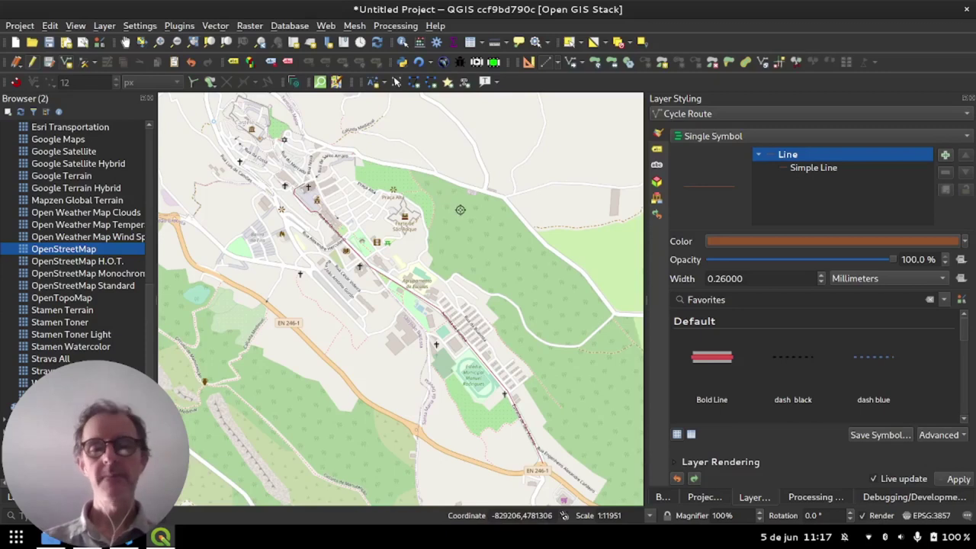
- Apply the Bold Line style and add a Marker Line symbol layer to the route
click(705, 358)
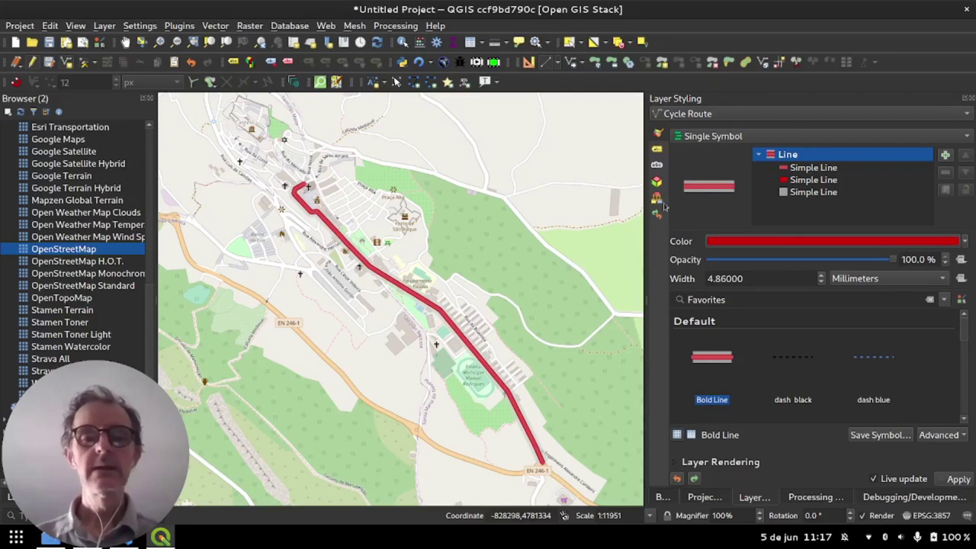
click(944, 155)
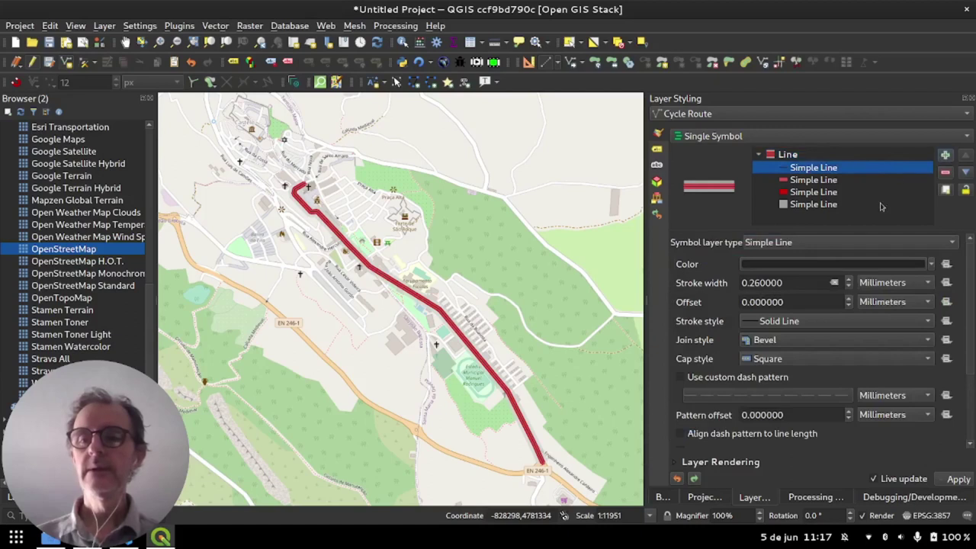
click(797, 244)
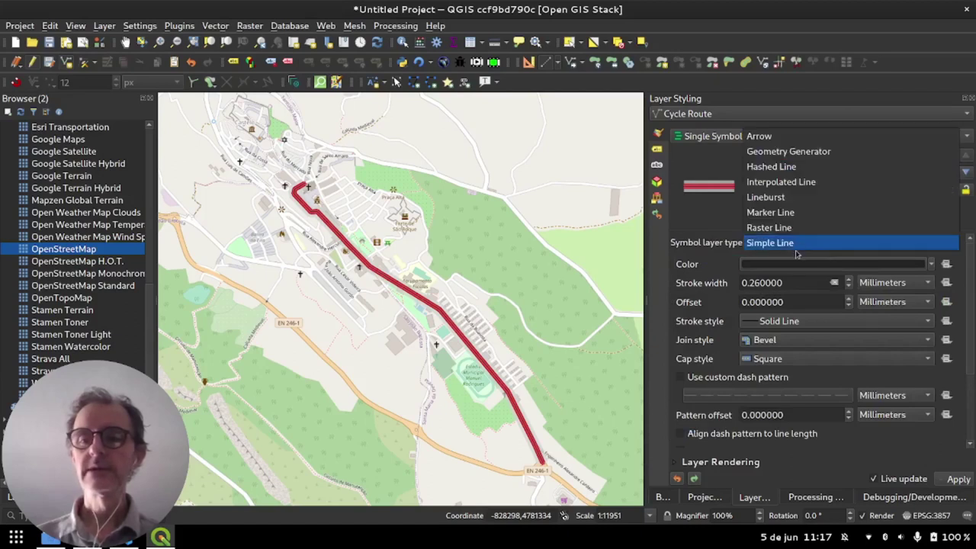
click(771, 212)
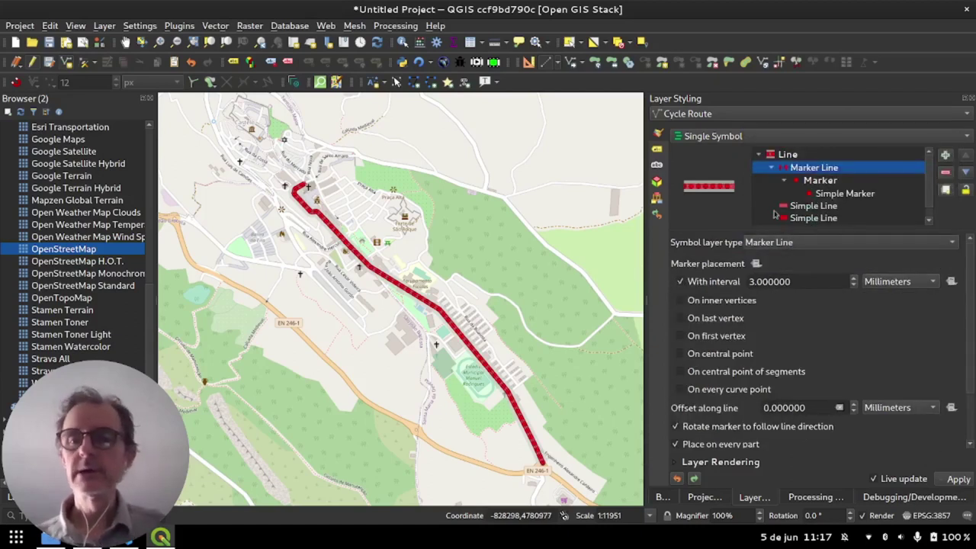
- Make the marker line's Simple Marker fill green
click(828, 195)
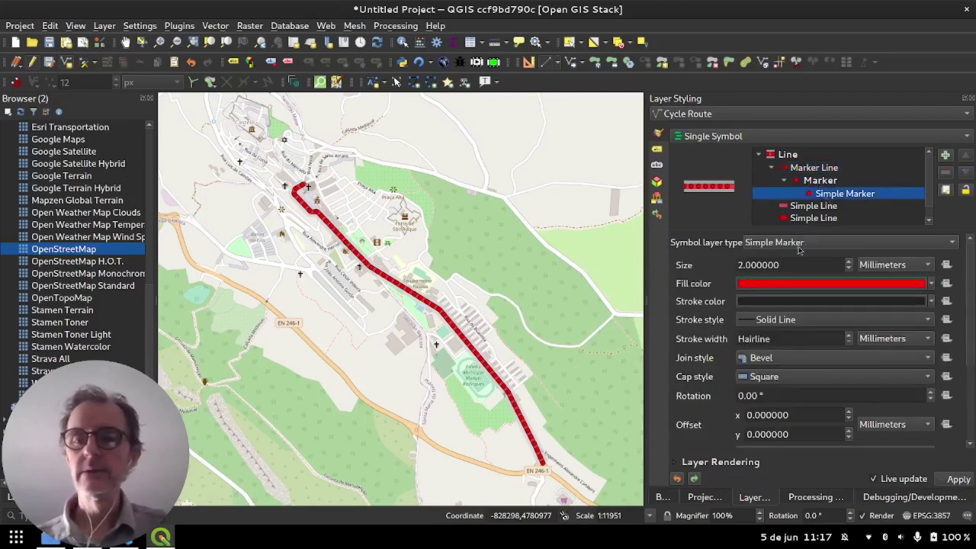
click(795, 282)
click(758, 341)
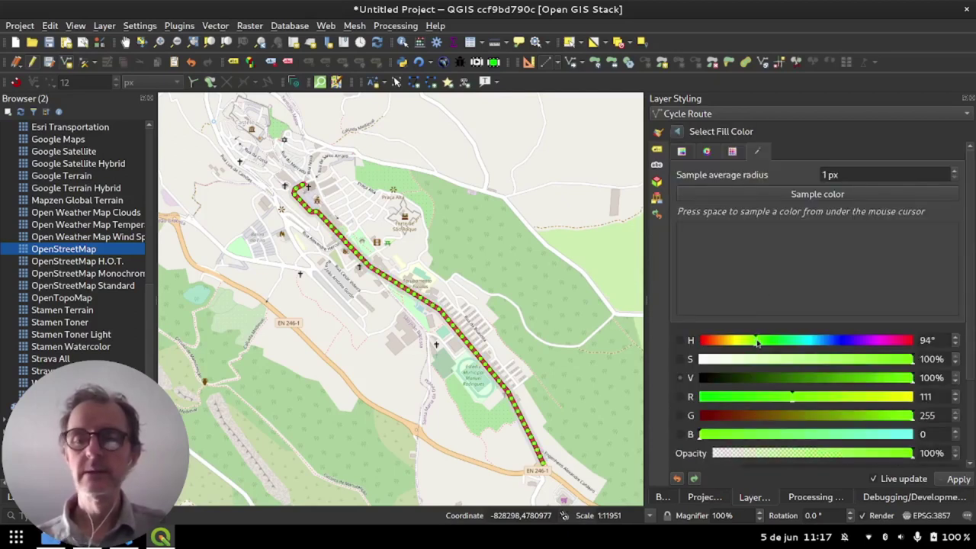
click(680, 131)
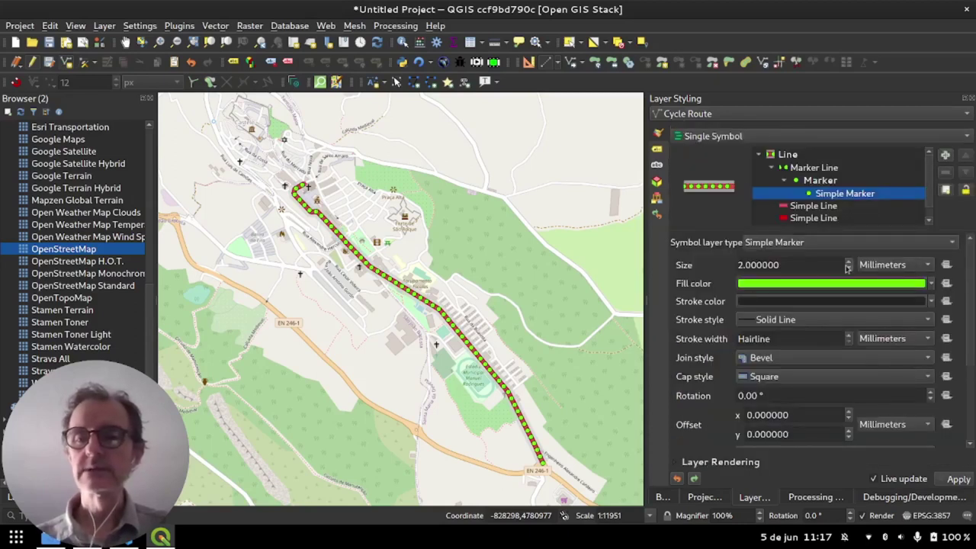
- Turn off the marker line's With interval placement
scroll(848, 267, up, 9)
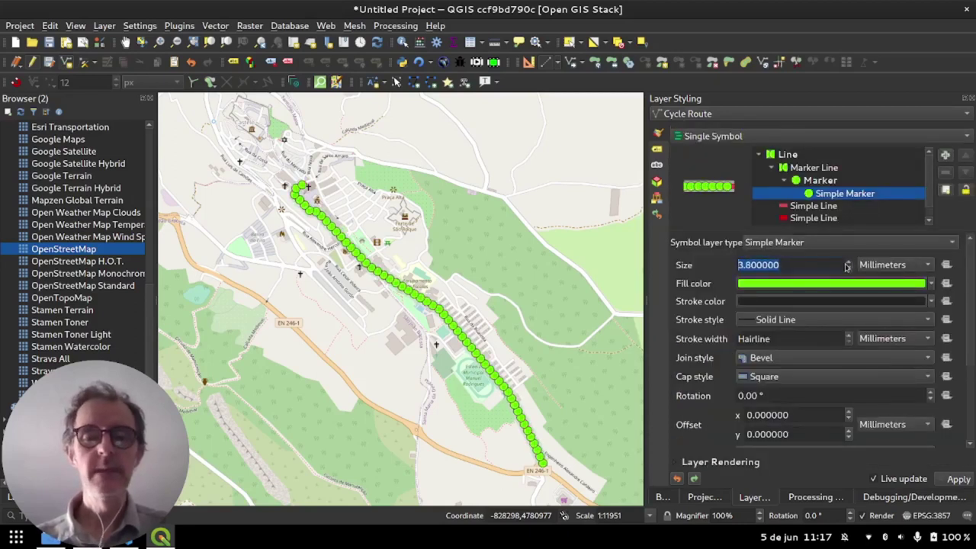
scroll(846, 267, up, 1)
click(792, 169)
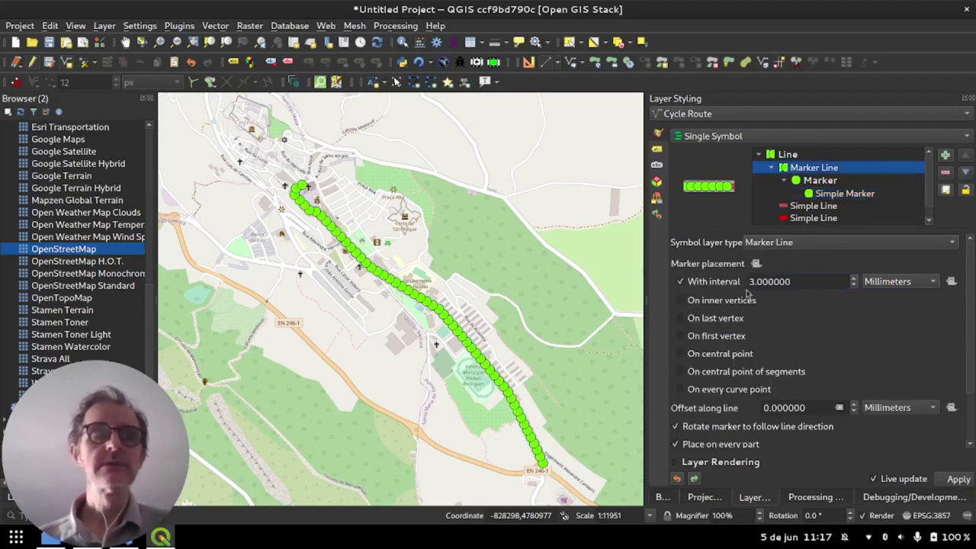
click(706, 283)
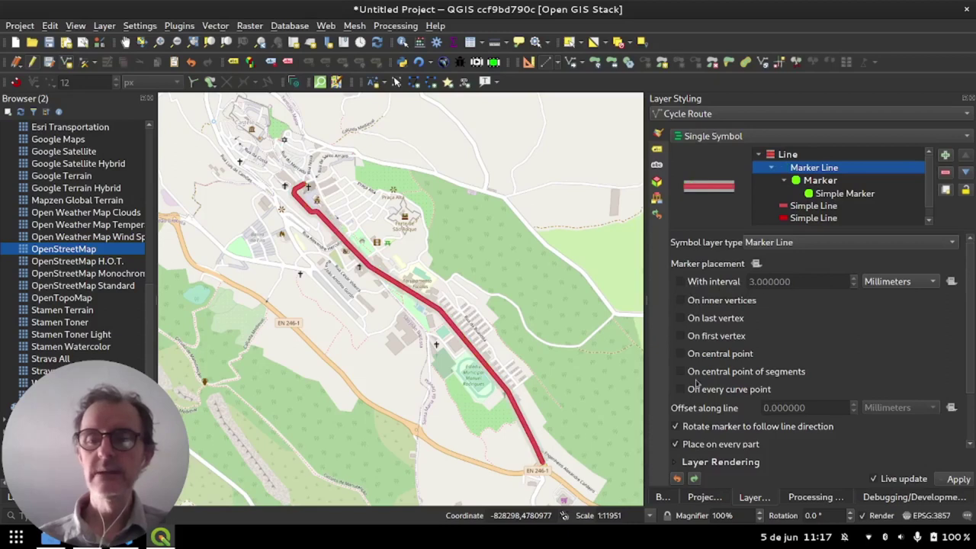
- Place a single marker on the first vertex, test the along-line offset, then reset it
click(681, 336)
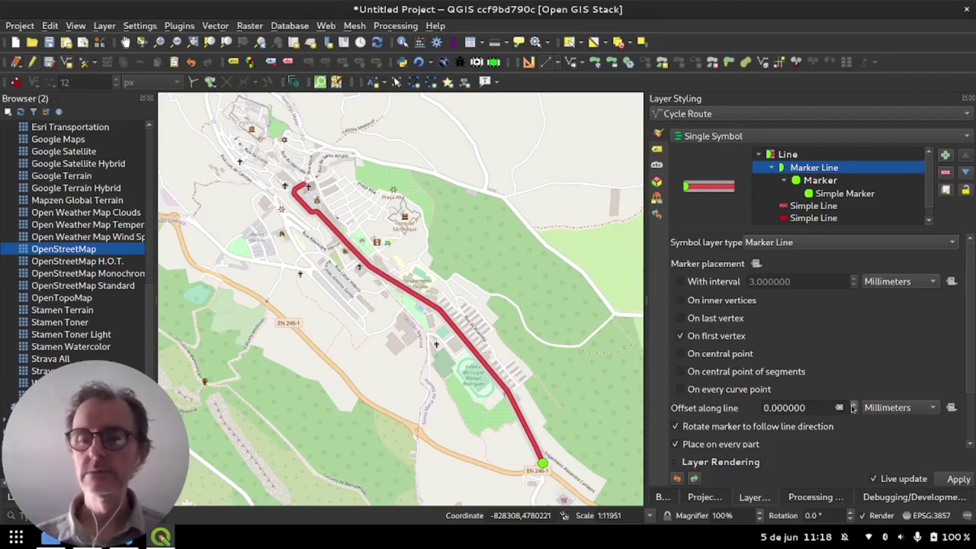
scroll(852, 408, up, 7)
scroll(853, 409, up, 13)
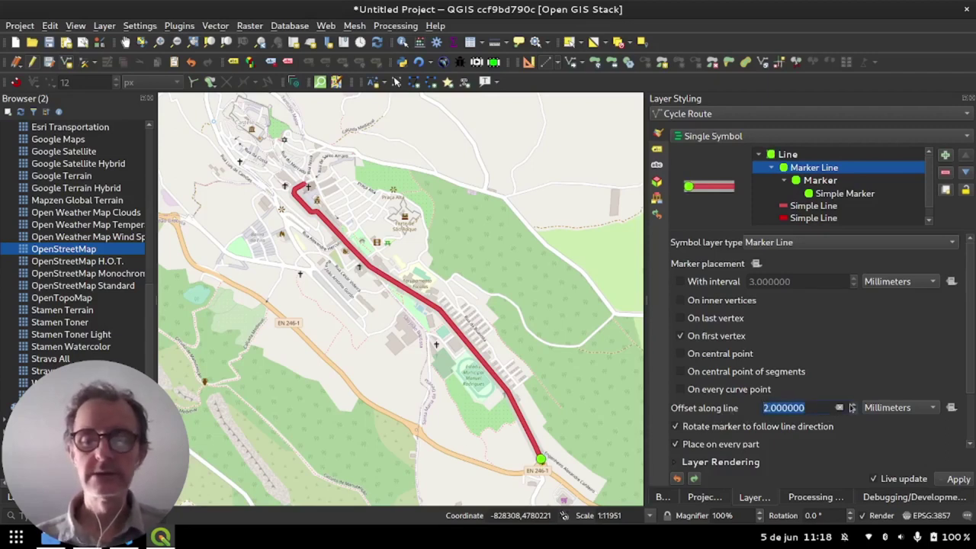
scroll(855, 409, up, 14)
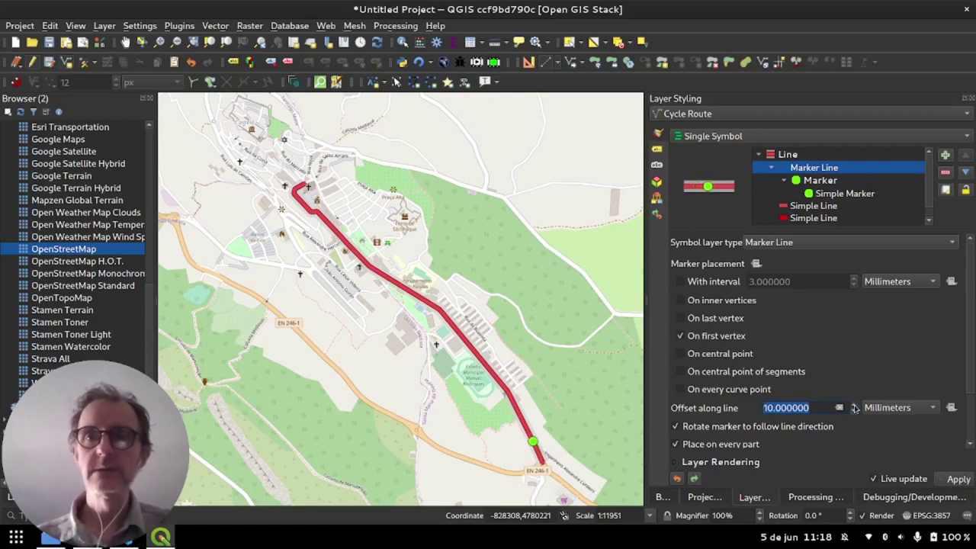
scroll(855, 408, up, 4)
scroll(855, 409, up, 4)
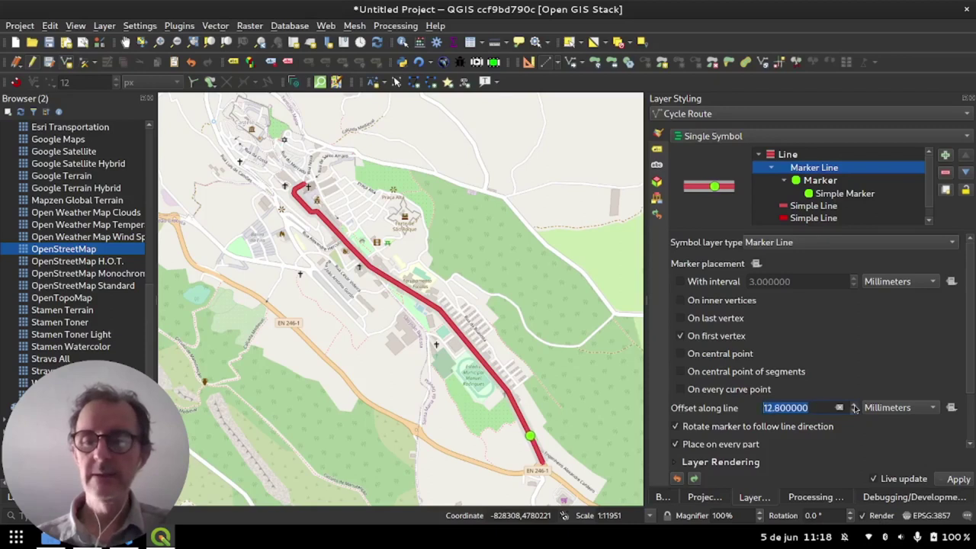
scroll(855, 409, up, 3)
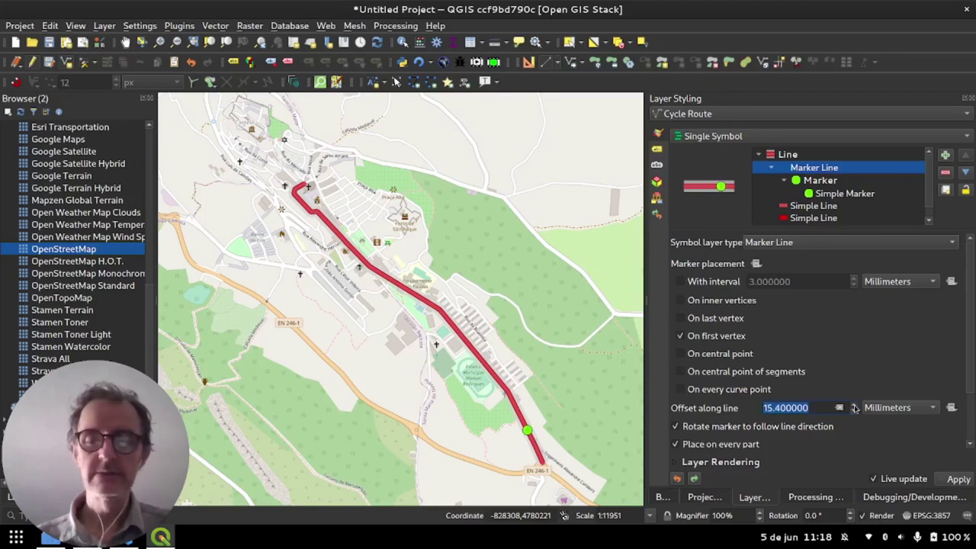
scroll(855, 409, up, 4)
scroll(855, 409, up, 2)
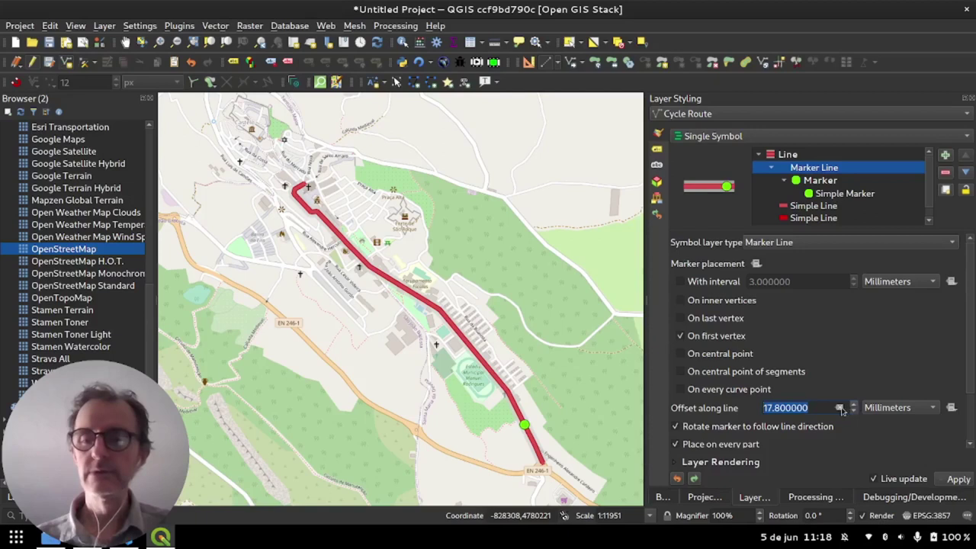
click(839, 408)
- Switch the marker's offset along line to Percentage units and set it to 0
click(909, 412)
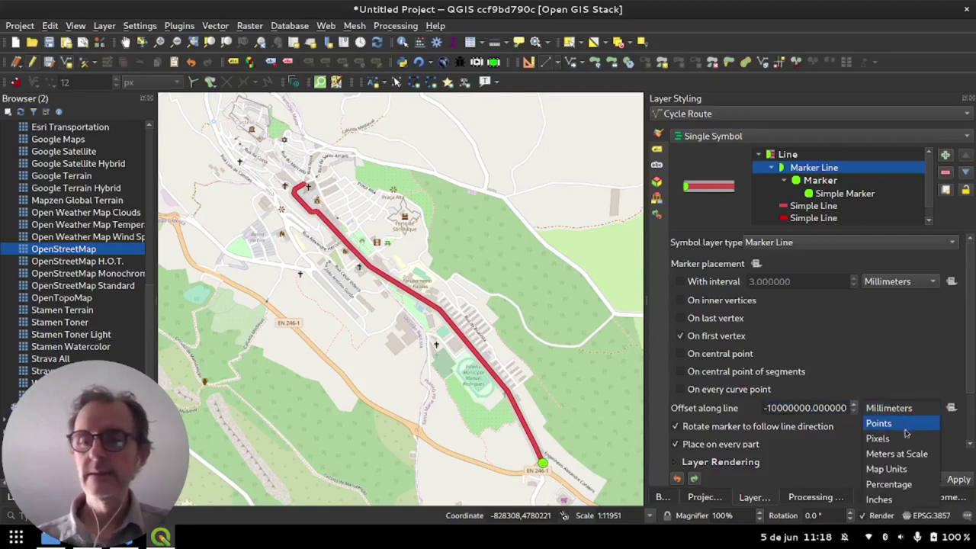
click(904, 485)
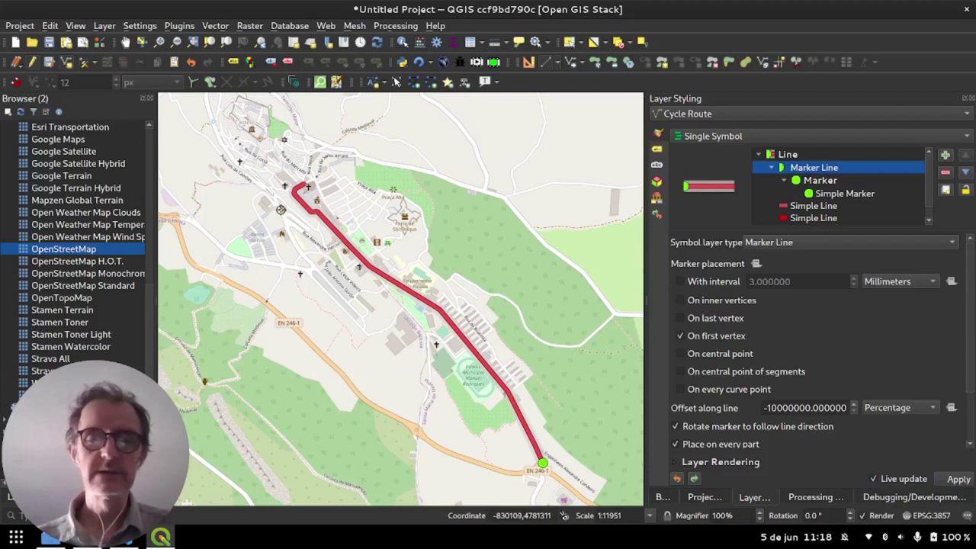
drag(844, 408, 817, 410)
text(0)
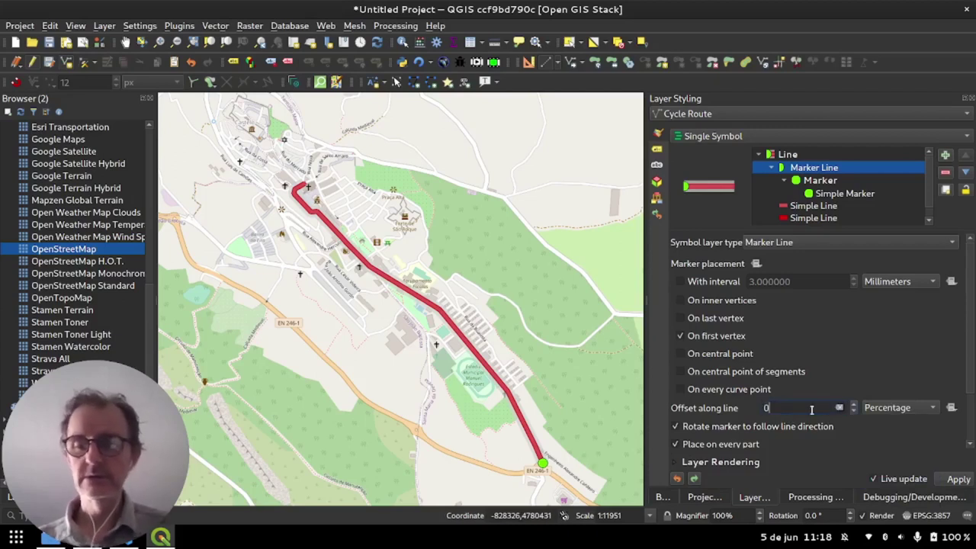
scroll(856, 408, up, 6)
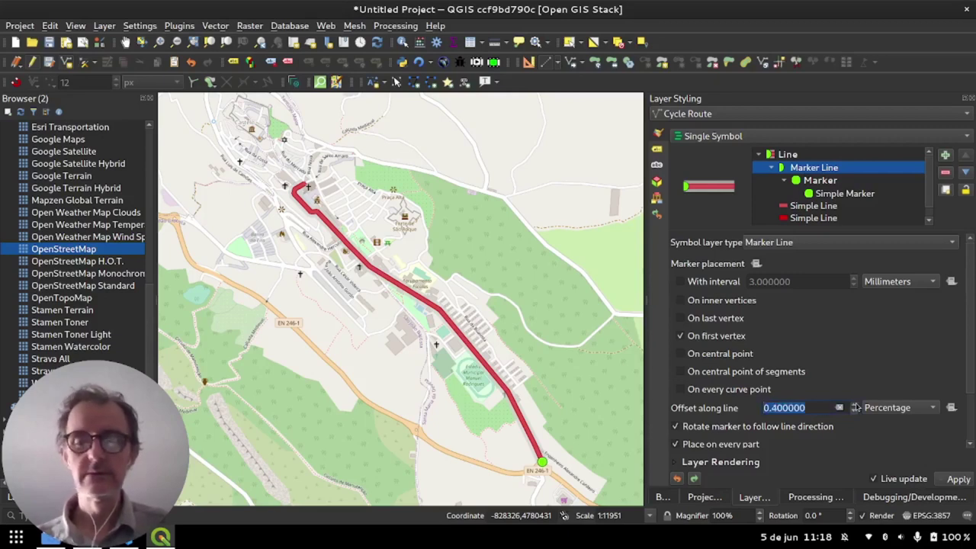
scroll(856, 408, up, 9)
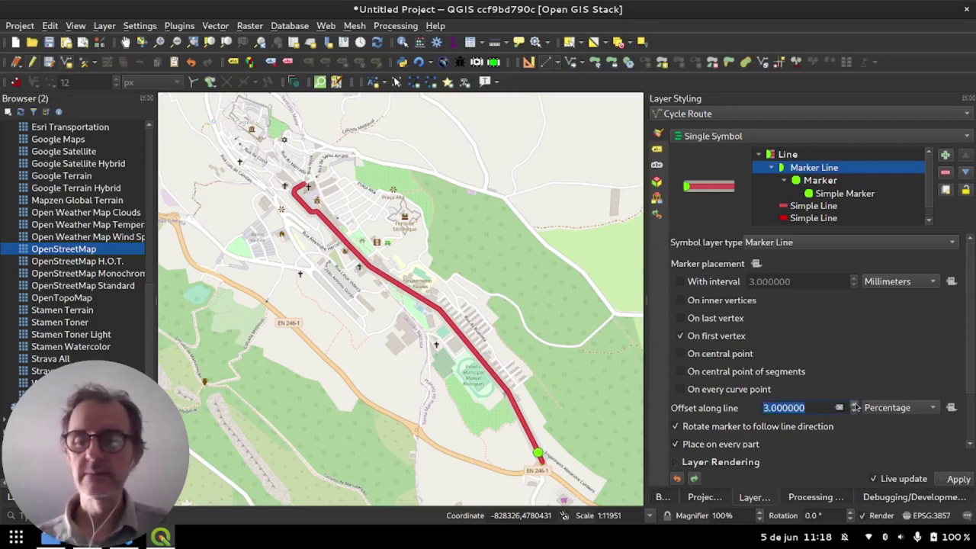
text(-10000000)
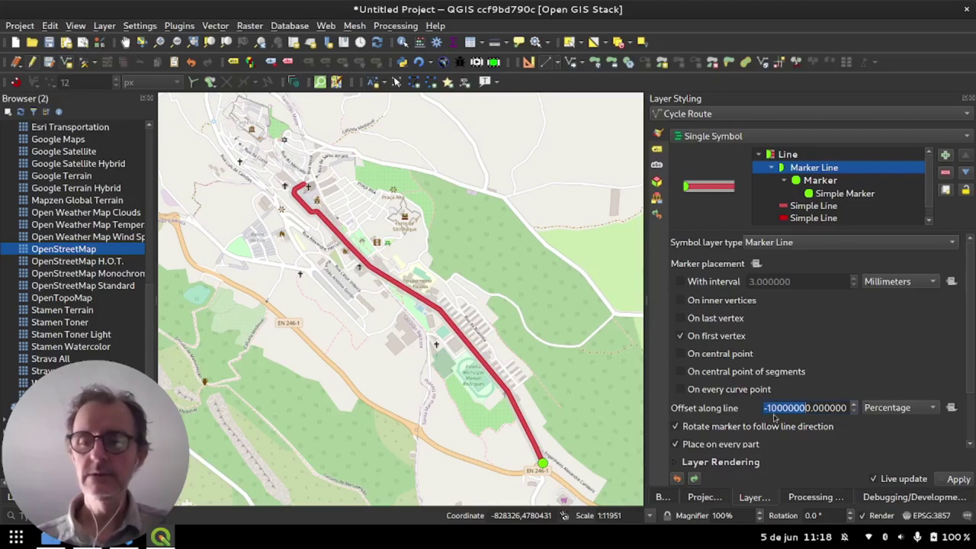
key(BackSpace)
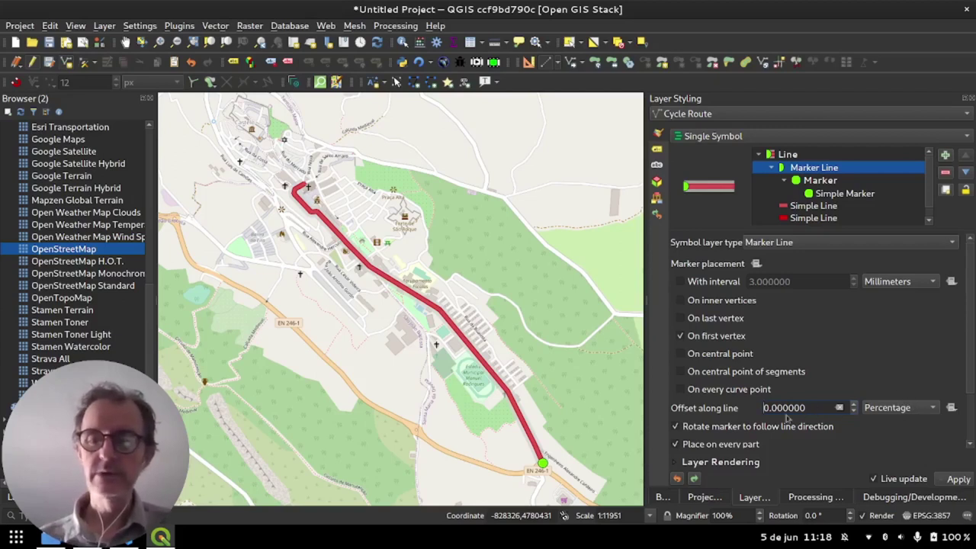
click(951, 408)
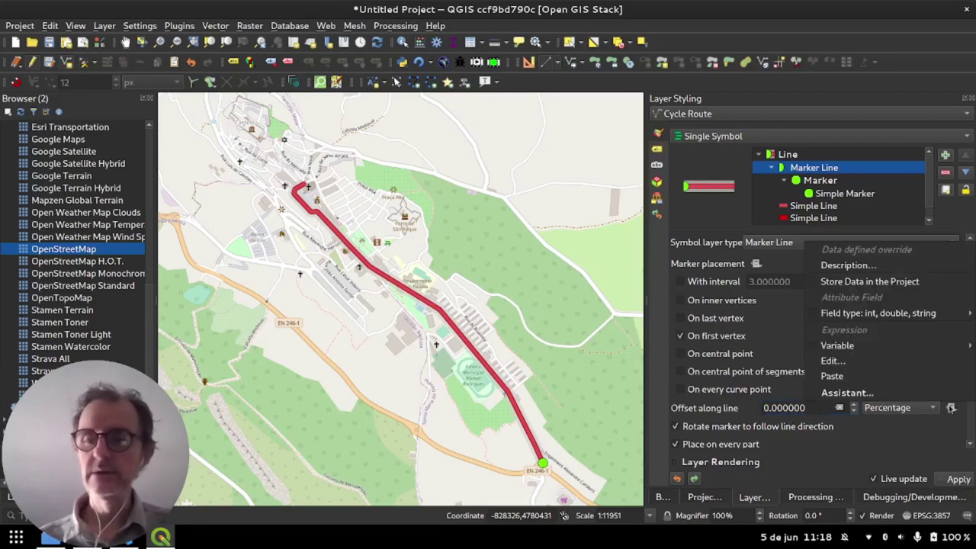
click(874, 367)
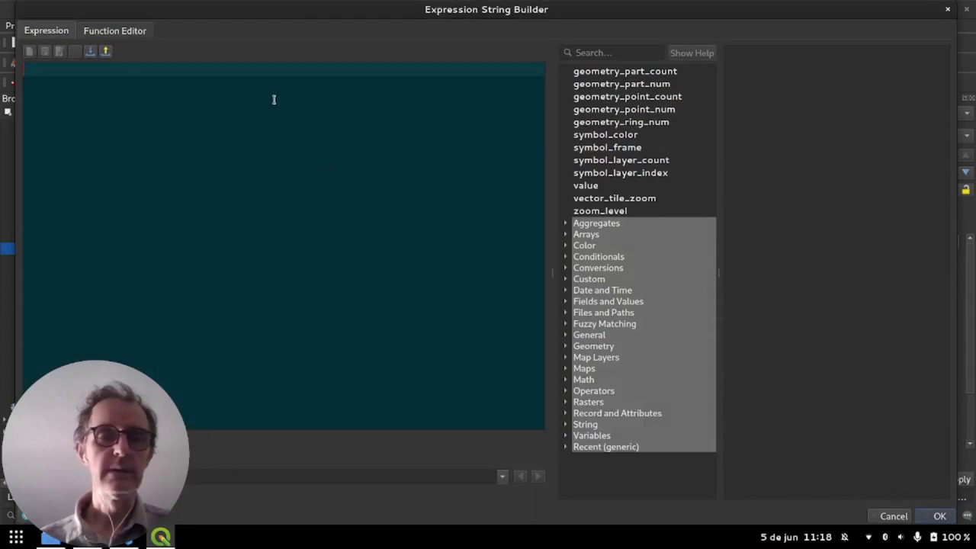
scroll(272, 209, up, 2)
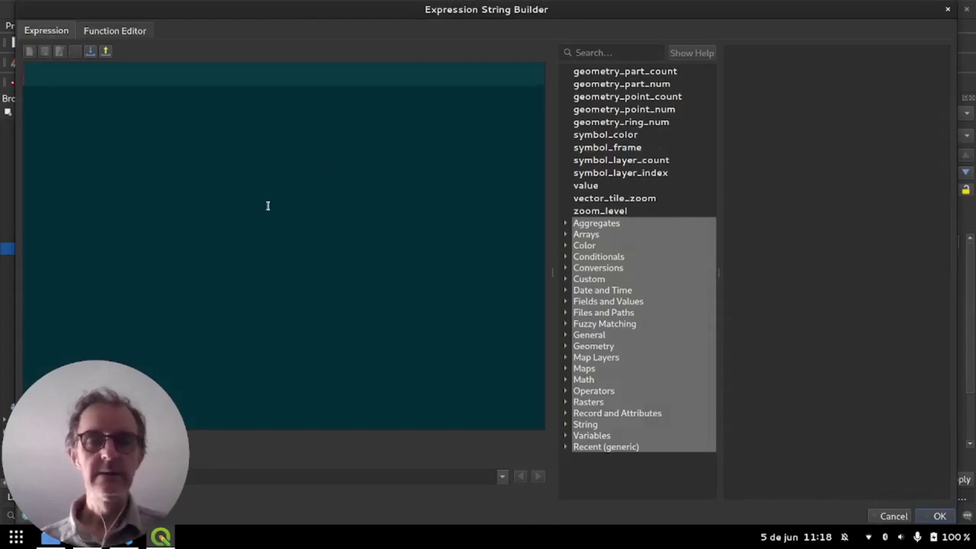
click(567, 447)
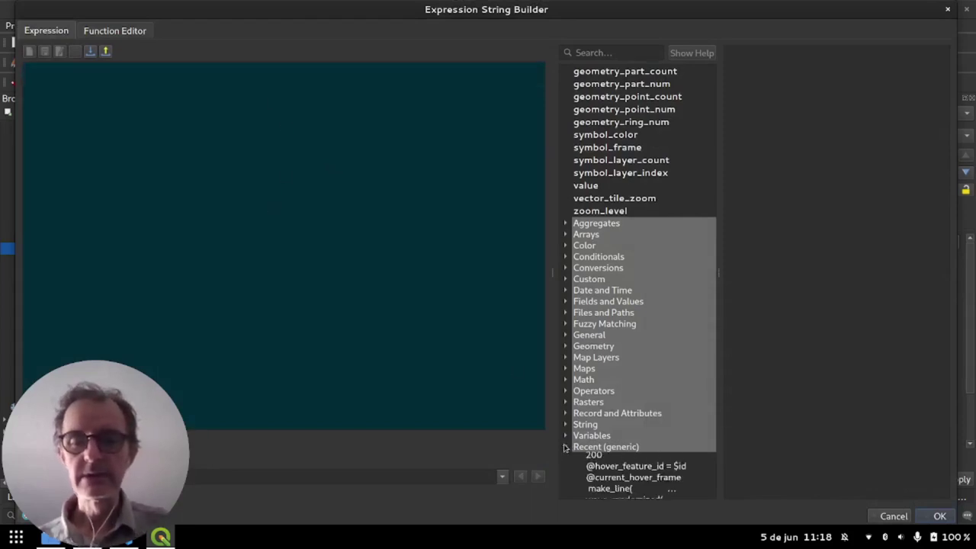
click(614, 457)
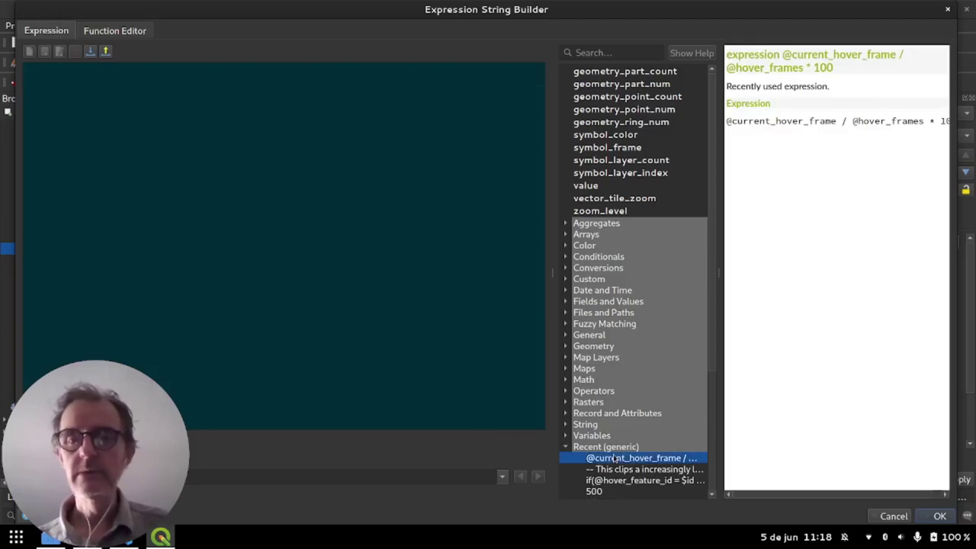
double_click(614, 457)
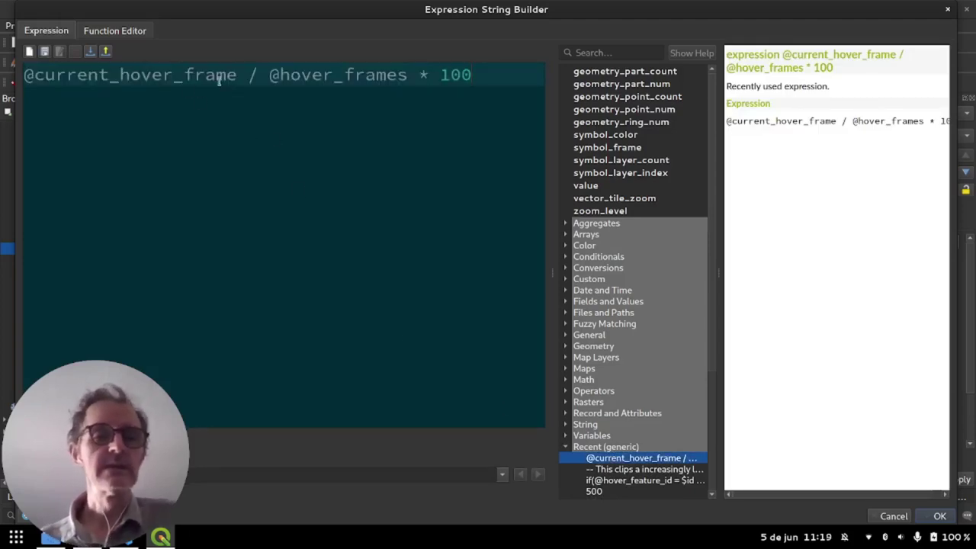
drag(232, 75, 26, 86)
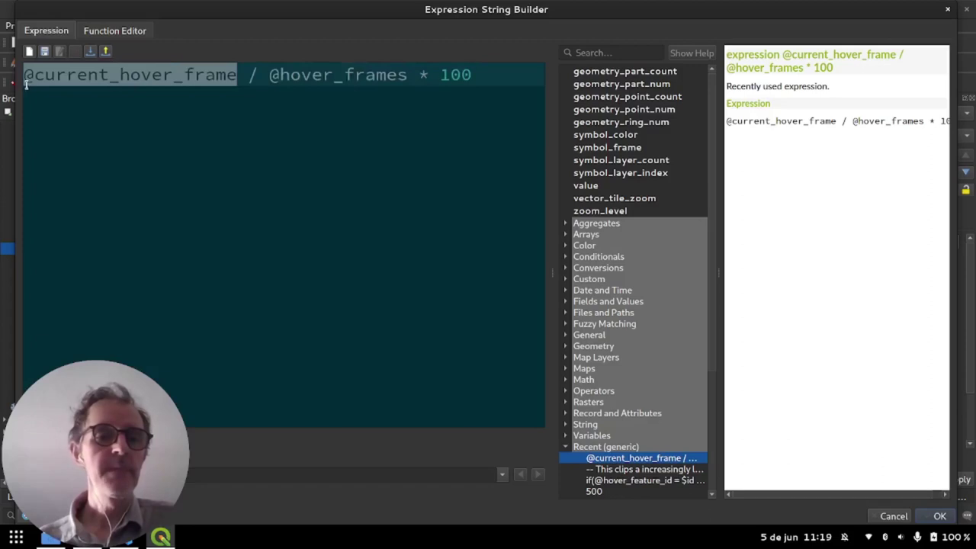
double_click(299, 75)
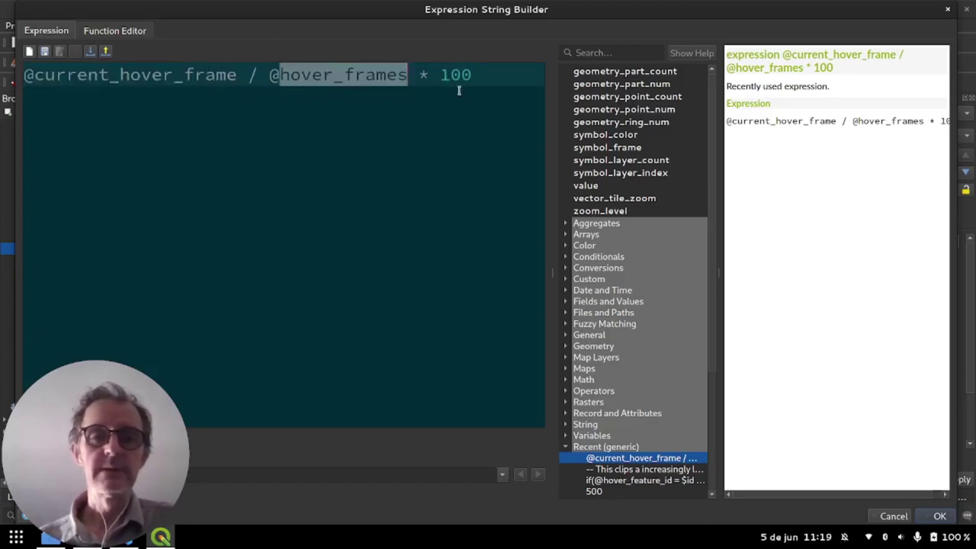
click(939, 516)
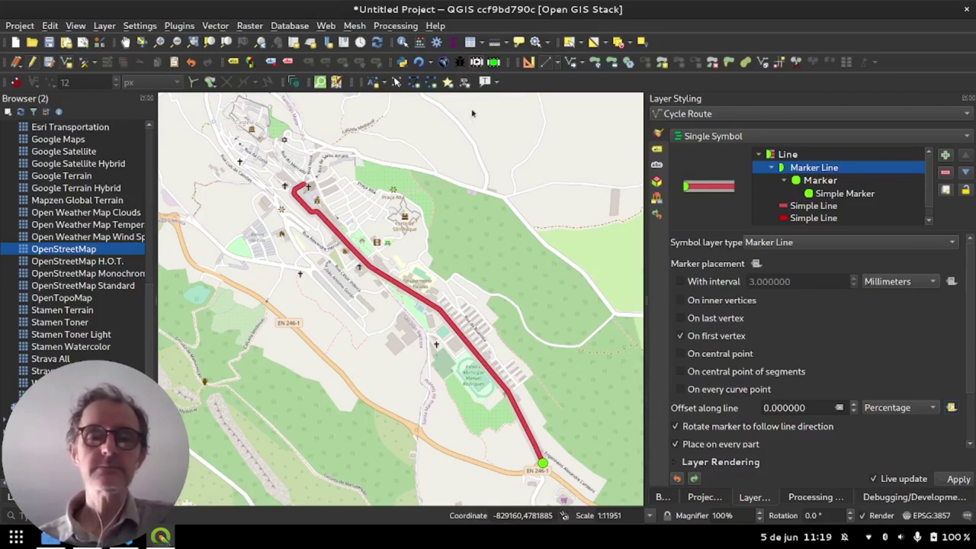
- Open the Animation Workbench with a Fixed Extent plan for Cycle Route over 1000 frames
click(479, 64)
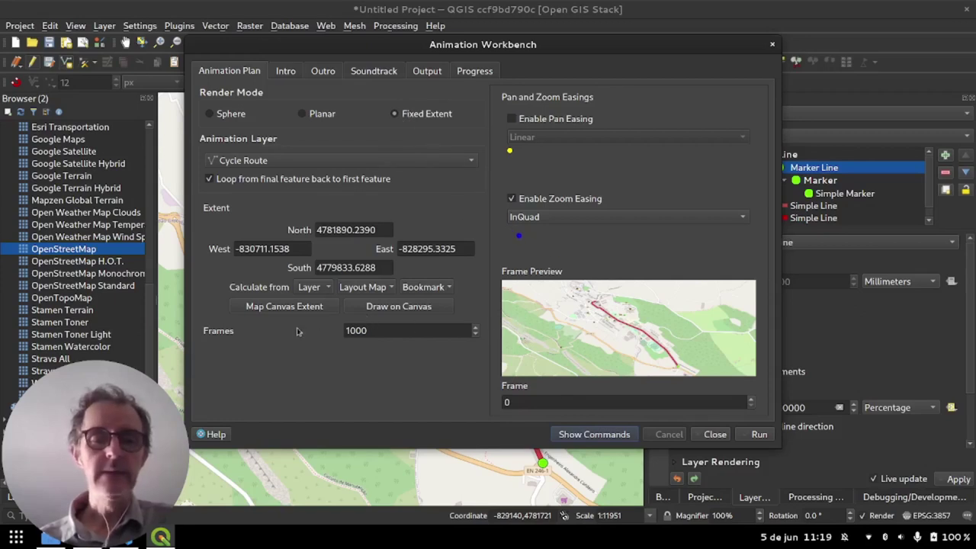
drag(389, 329, 322, 331)
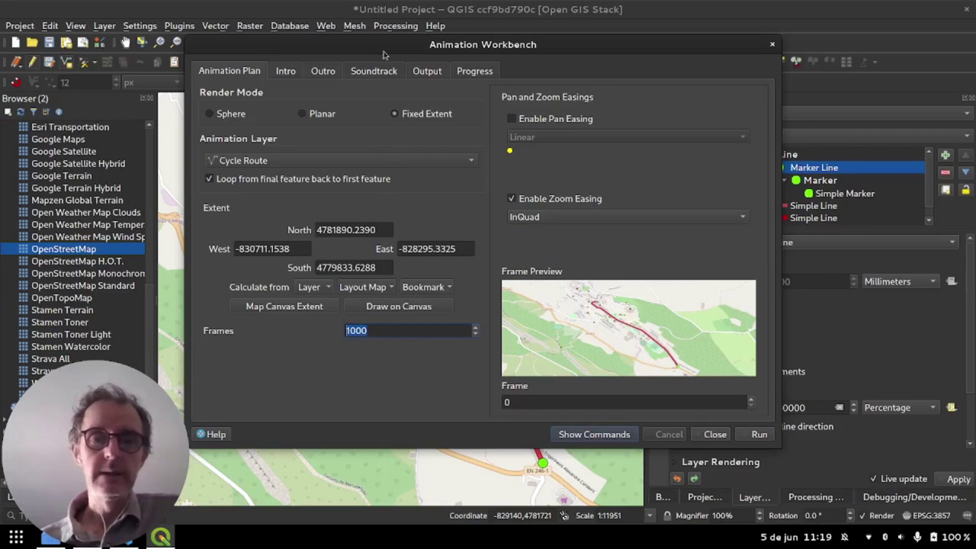
drag(386, 51, 413, 77)
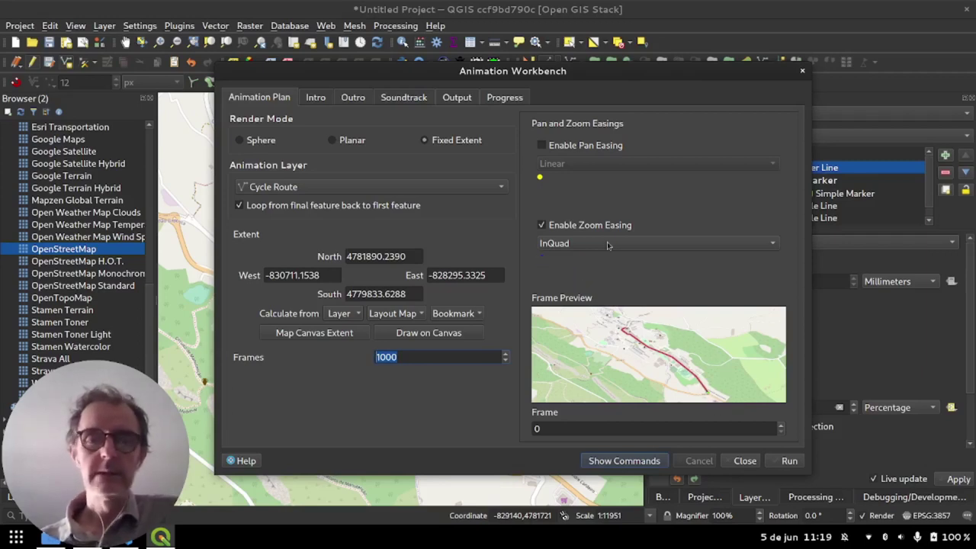
- Review the Intro, Outro, Soundtrack and Output settings, then go to the Progress page
click(319, 99)
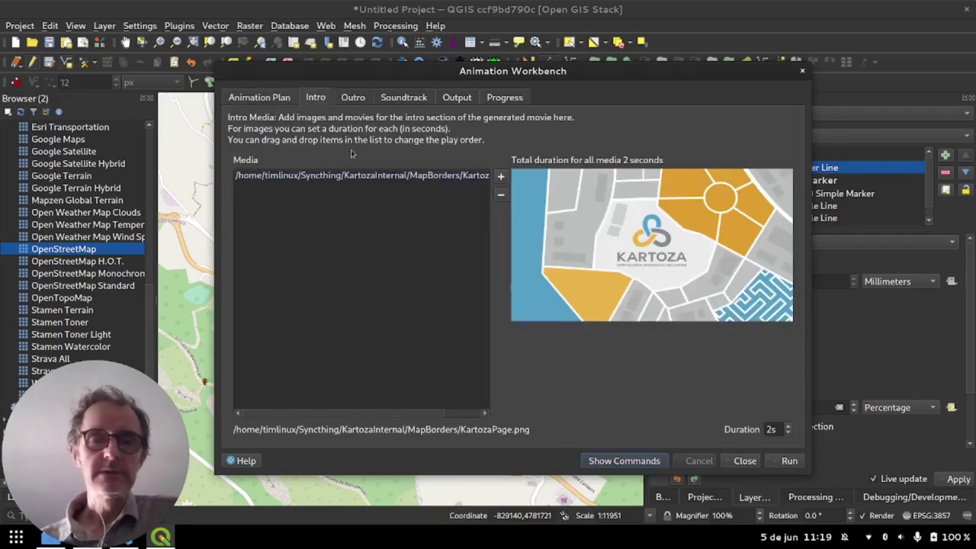
click(361, 177)
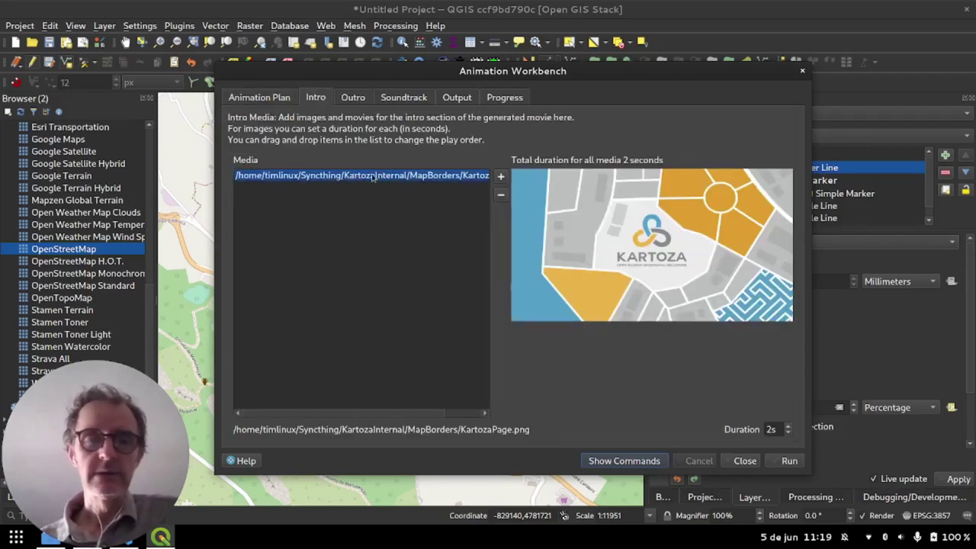
click(354, 99)
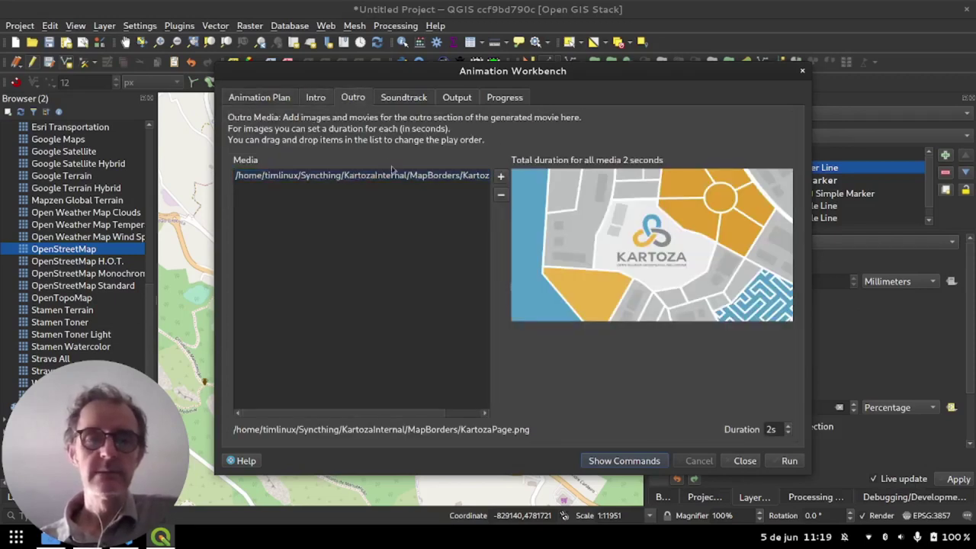
click(402, 95)
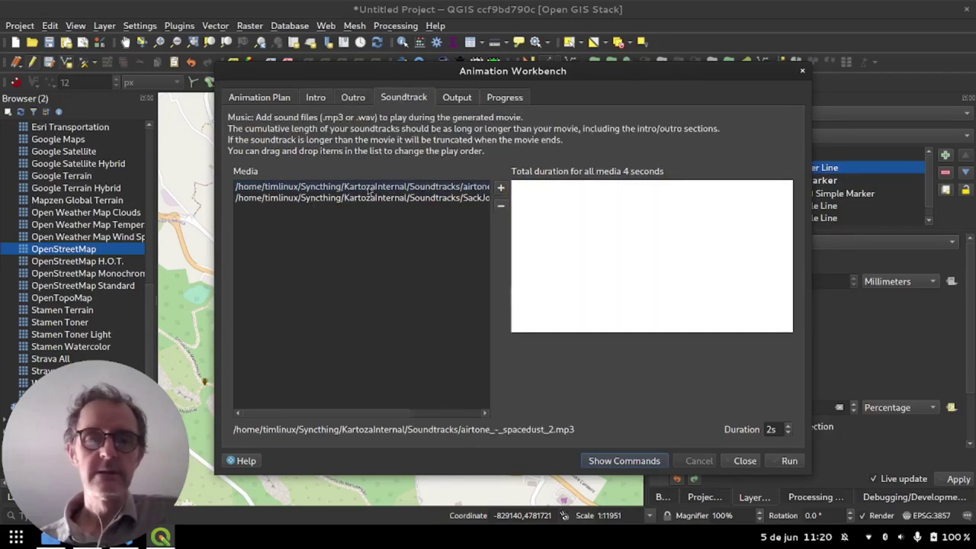
click(457, 98)
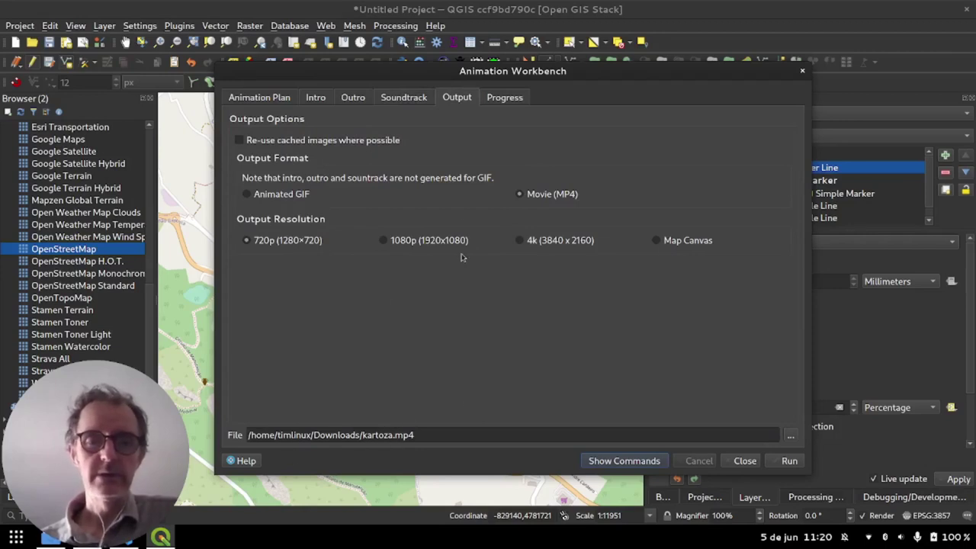
click(502, 101)
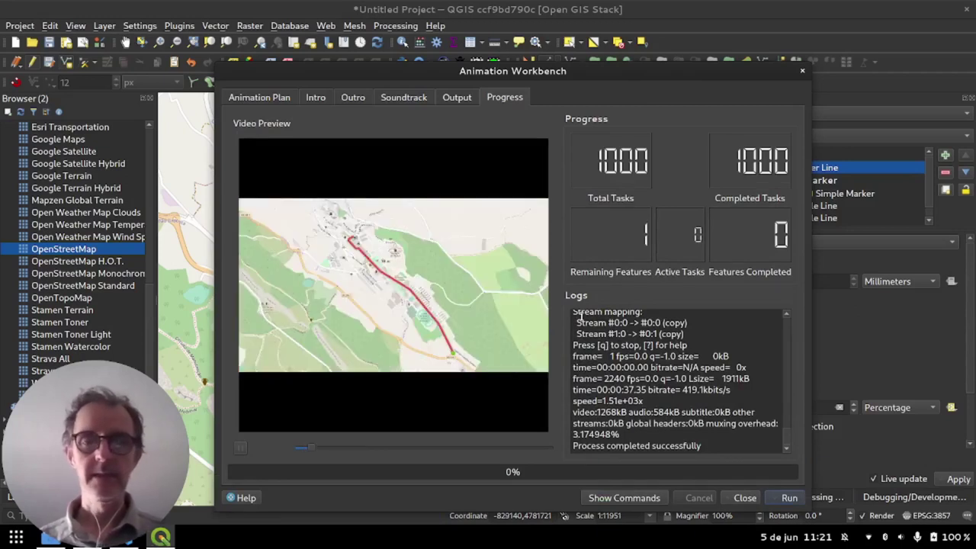
- Move and enlarge the Animation Workbench to full screen to watch the rendered video
drag(652, 72, 813, 14)
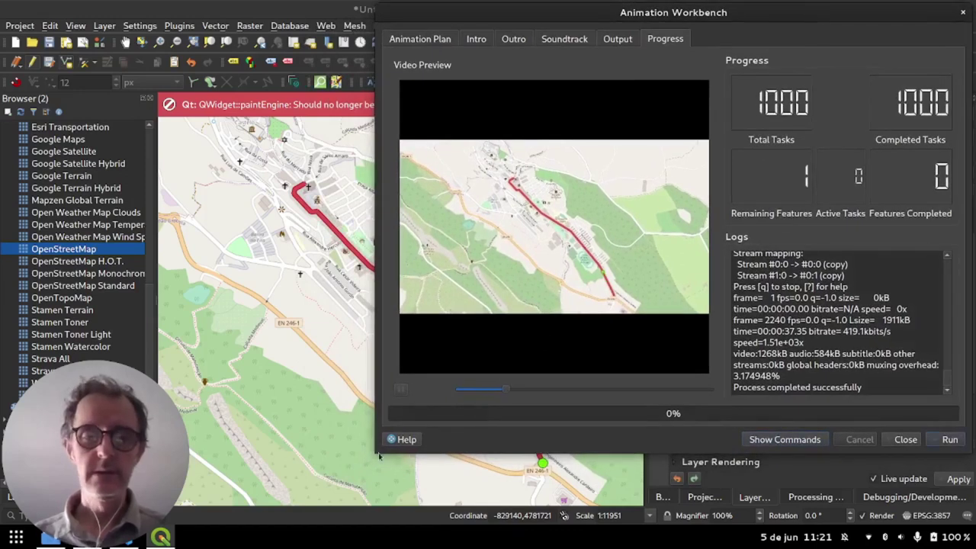
drag(374, 452, 17, 512)
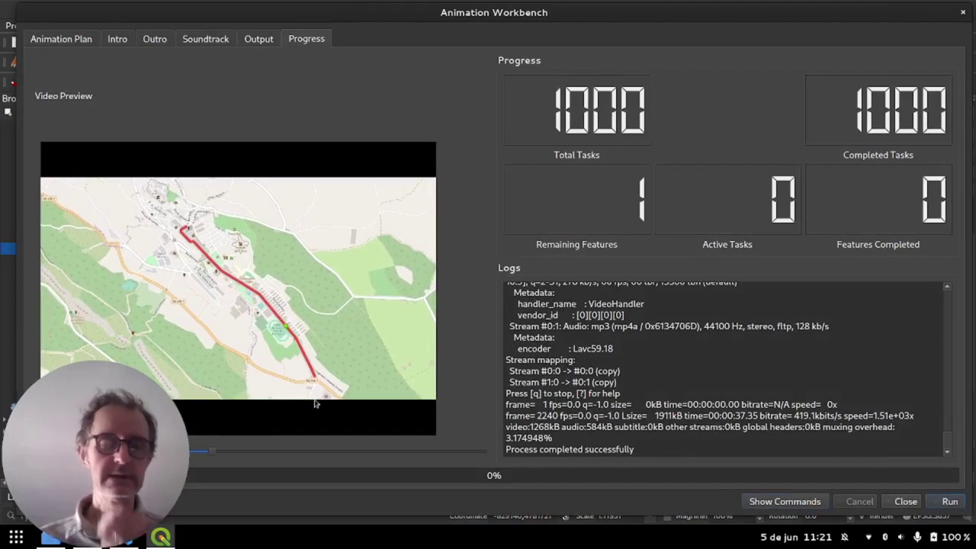